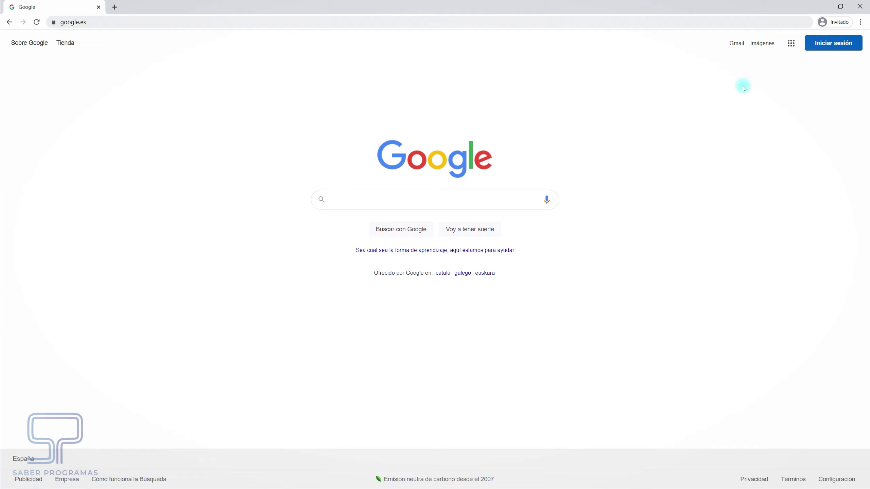
Sign in to Google with the saved account and its password
click(830, 43)
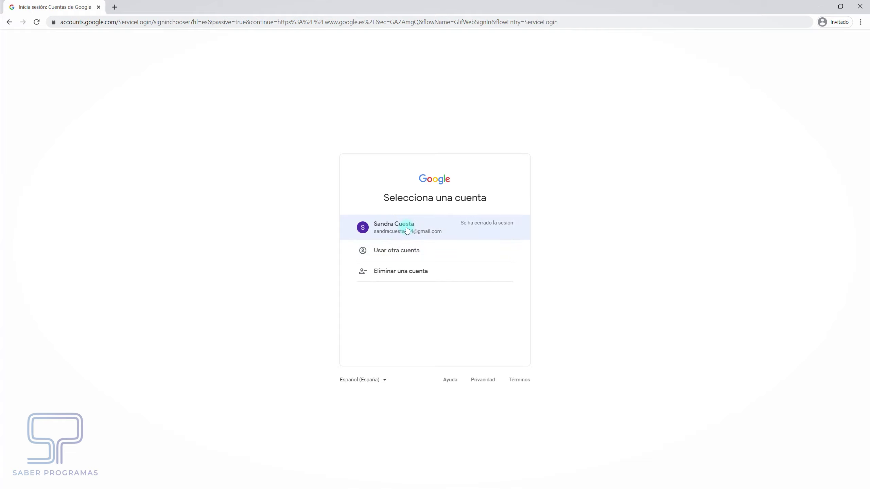
click(429, 230)
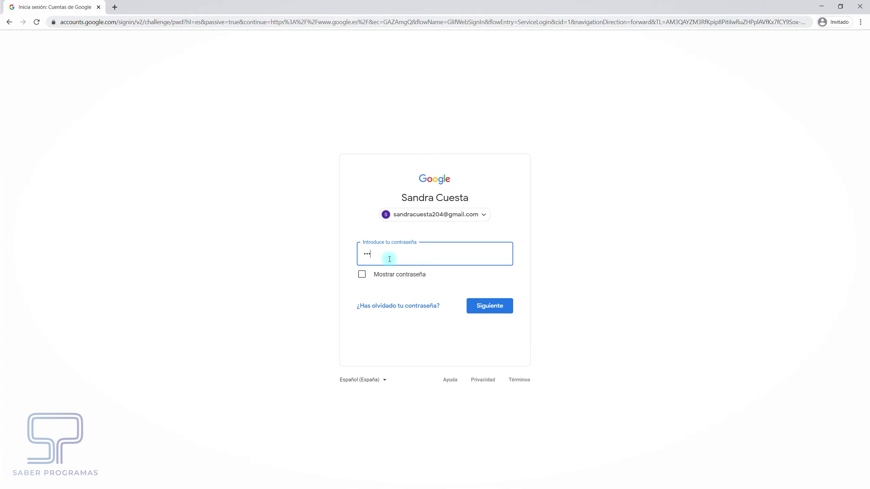
text(•••••)
click(482, 307)
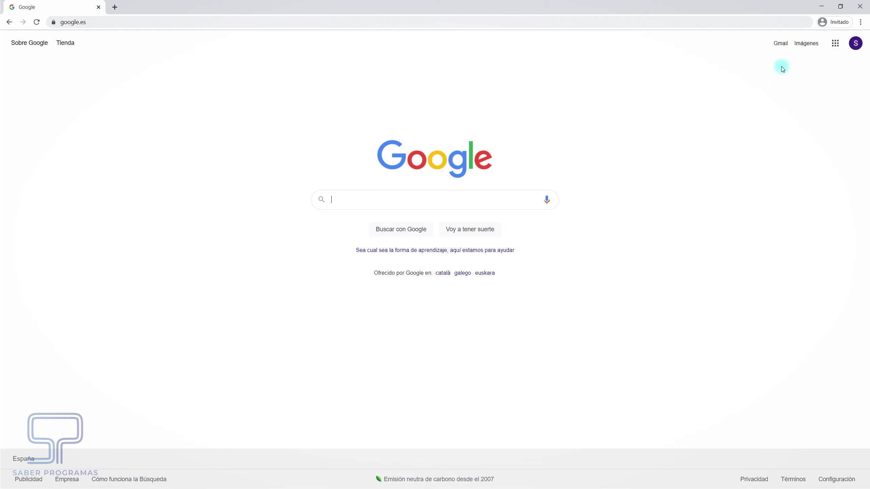
Open Gmail from the Google apps menu and expand the full folder list
click(836, 47)
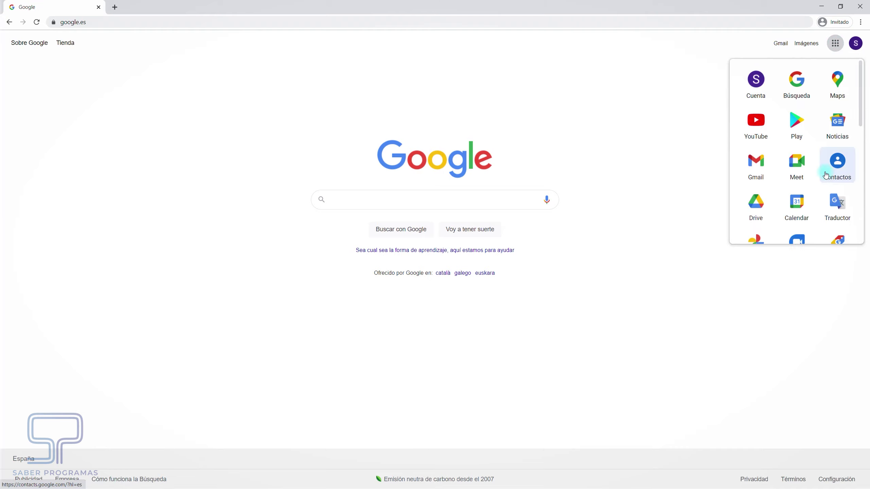
click(787, 204)
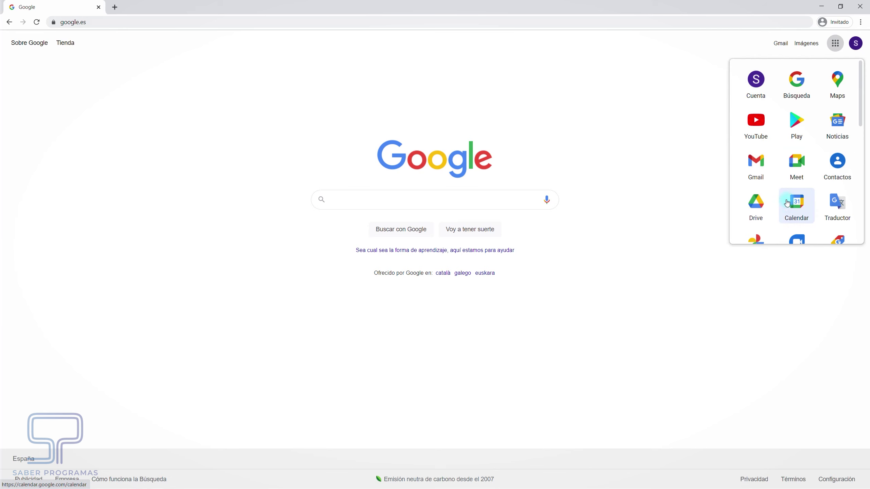
click(760, 167)
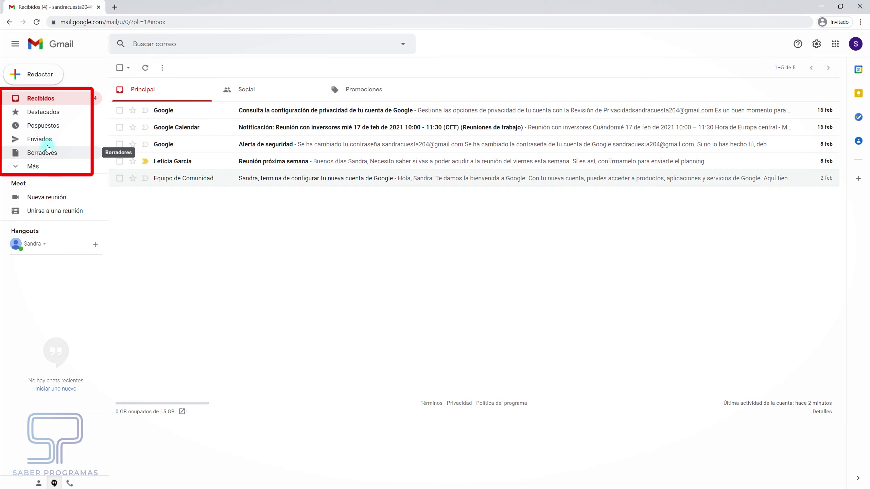
click(21, 167)
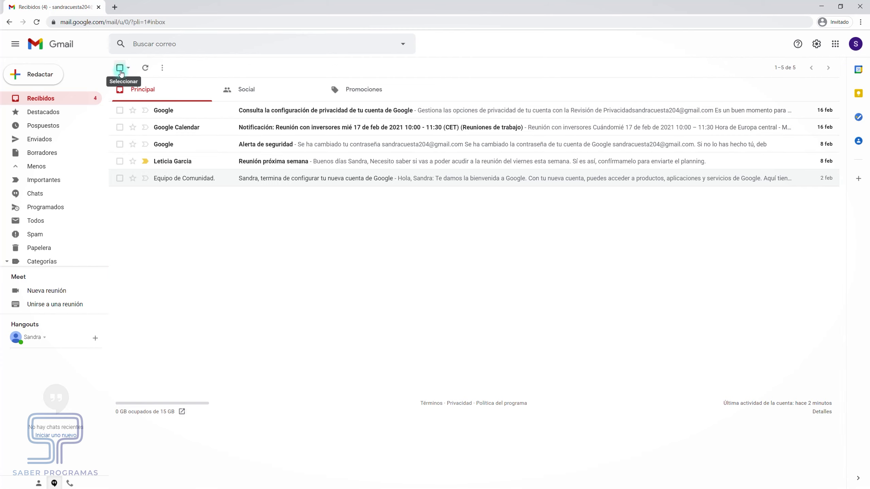
click(120, 68)
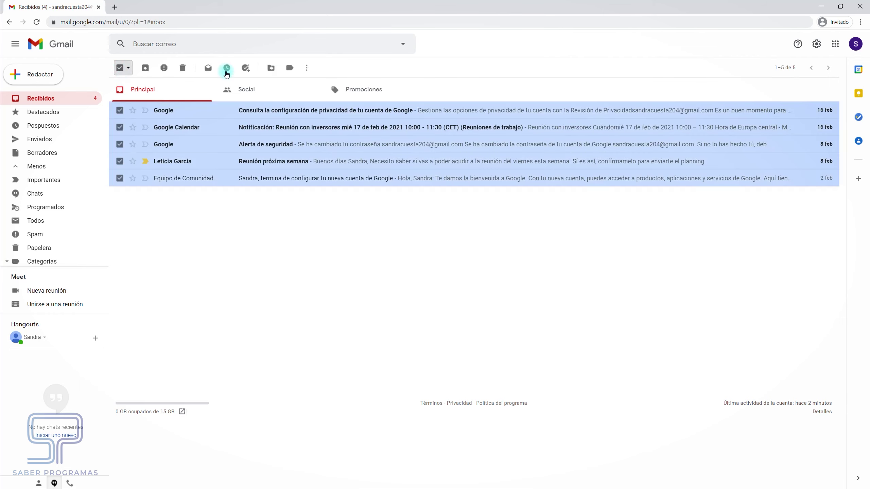
click(123, 68)
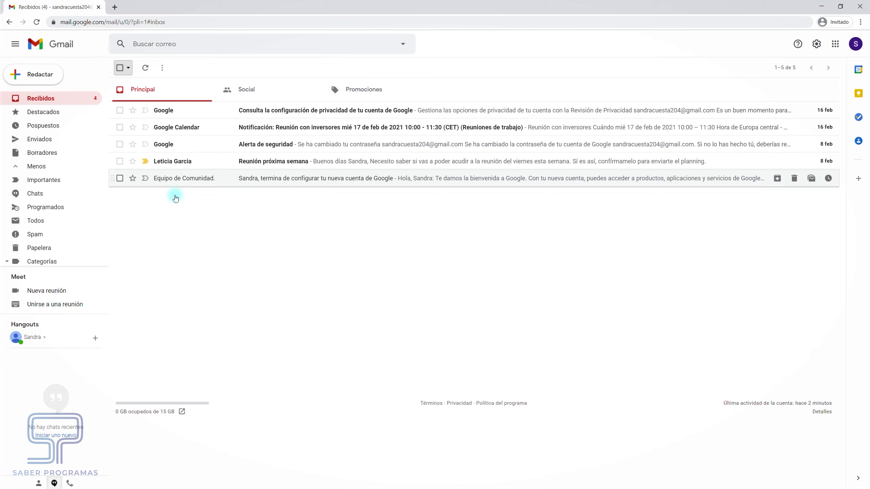
click(263, 96)
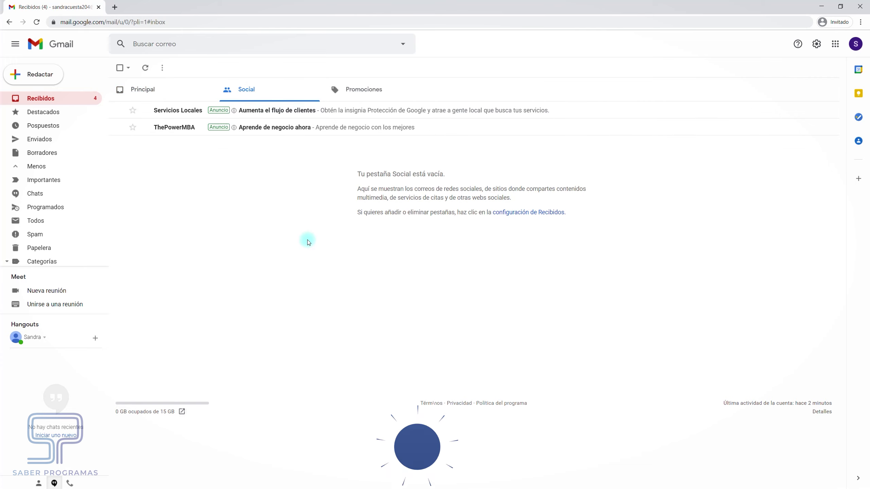
click(362, 91)
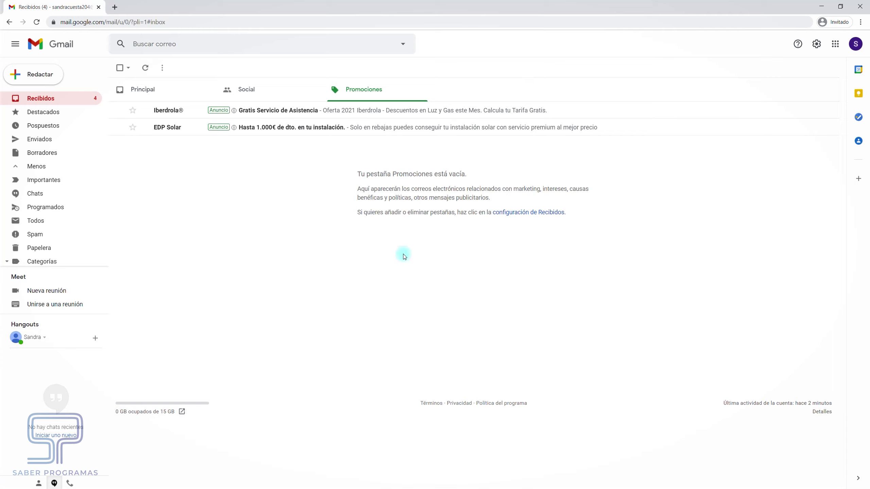
click(143, 93)
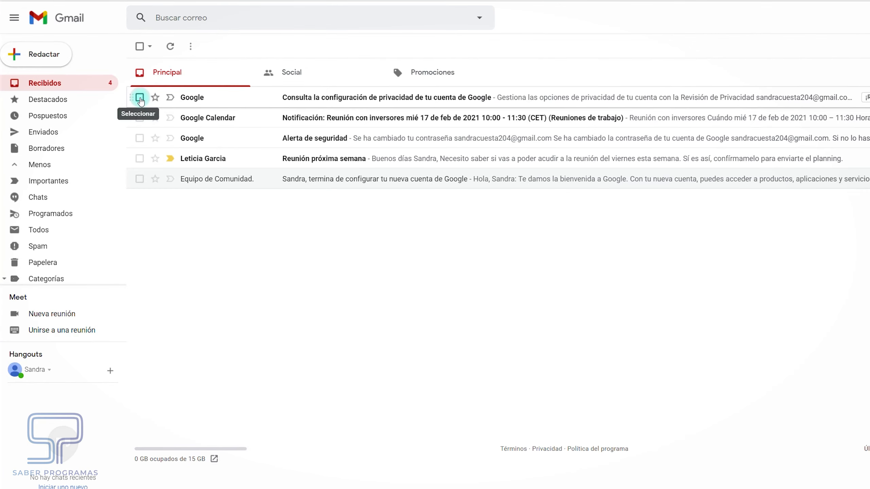
Star the privacy-settings email, check Destacados, return to Recibidos, and mark 'Reunión próxima semana' important
click(139, 98)
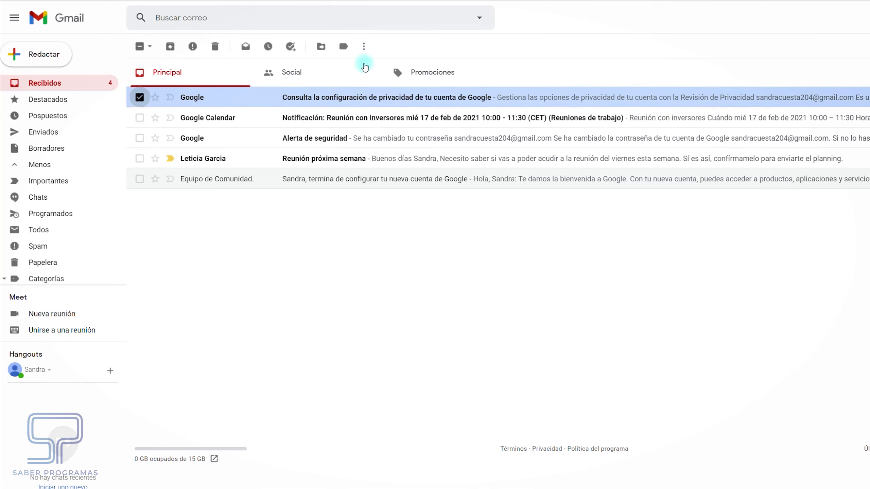
click(140, 100)
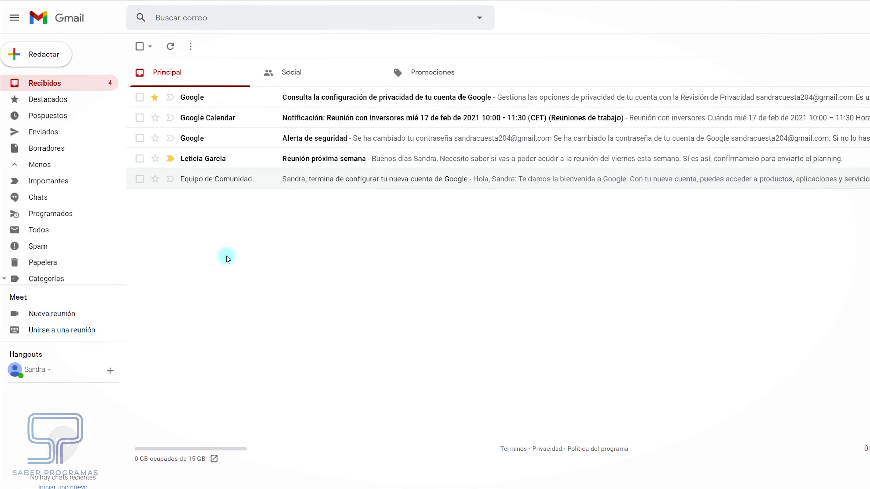
click(47, 103)
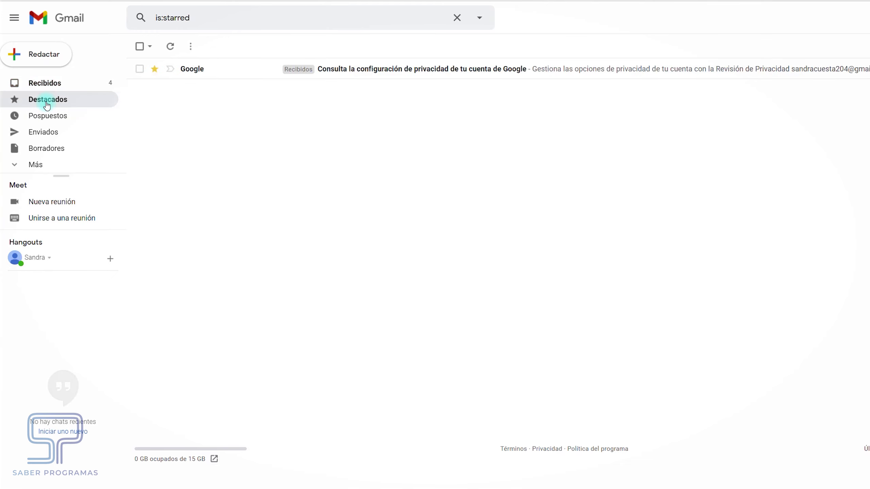
click(52, 84)
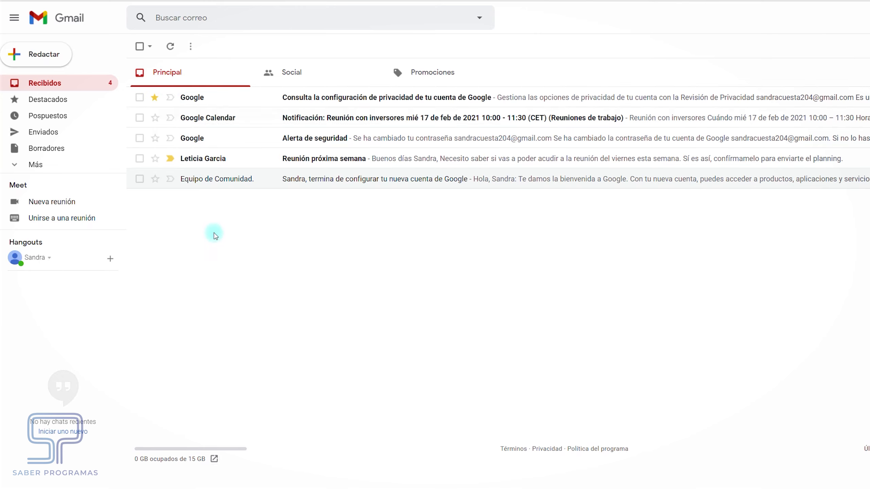
click(170, 161)
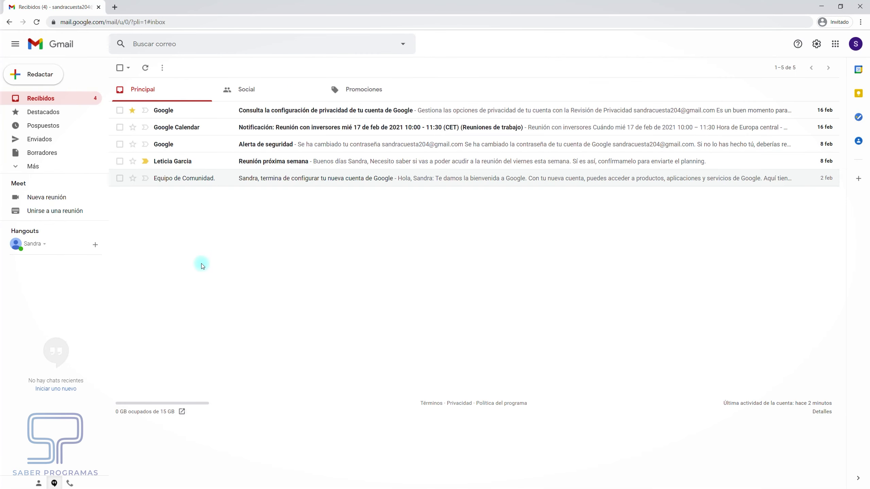
Compose a full-screen new message with the recipient's e-mail address in the To field
click(47, 78)
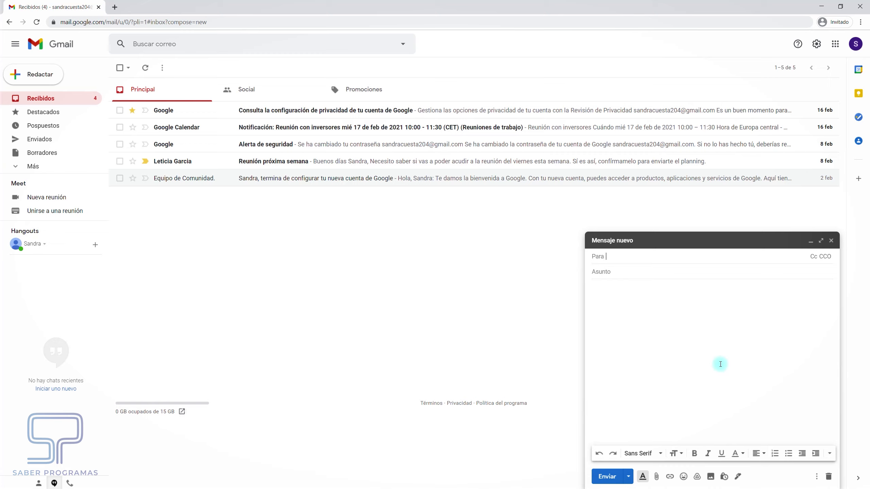
click(822, 242)
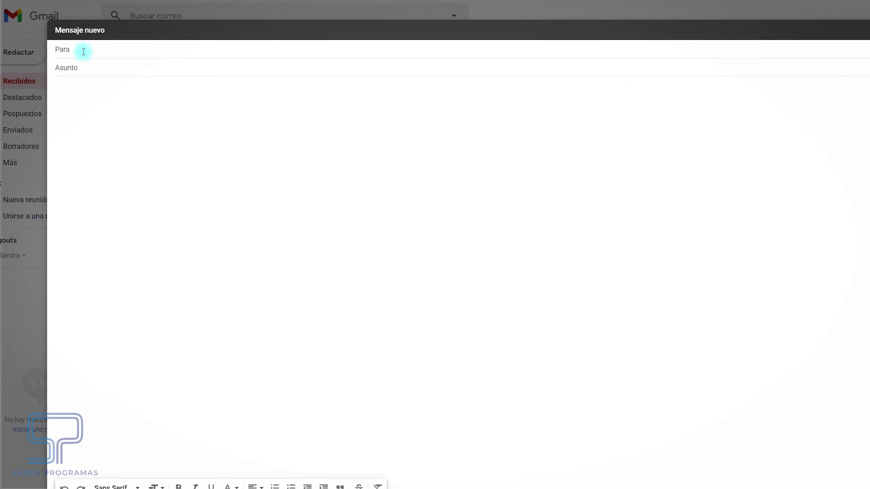
click(82, 68)
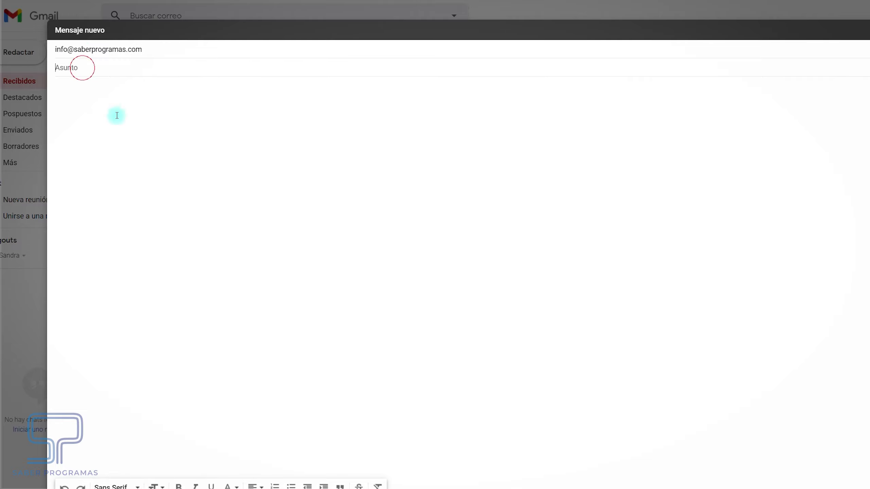
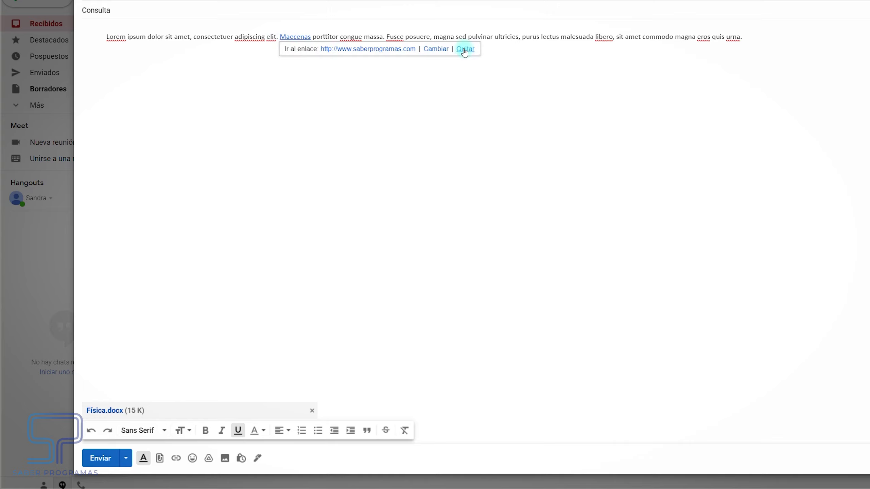
click(221, 104)
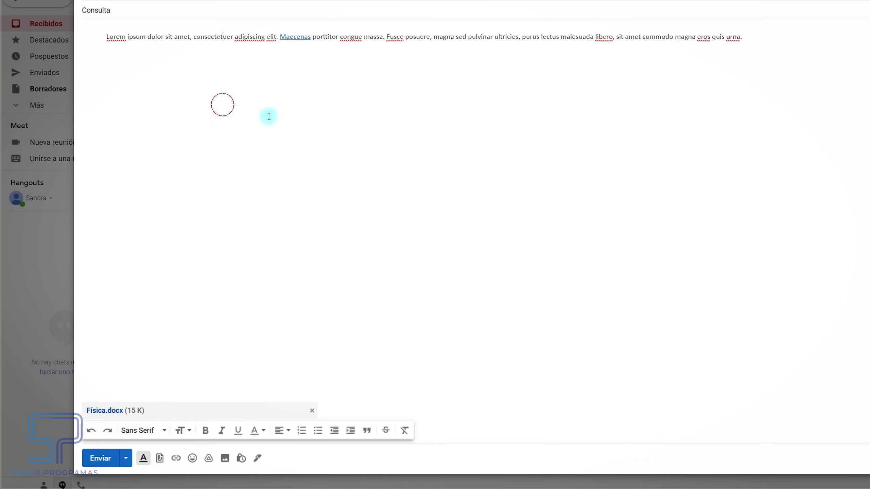
click(193, 458)
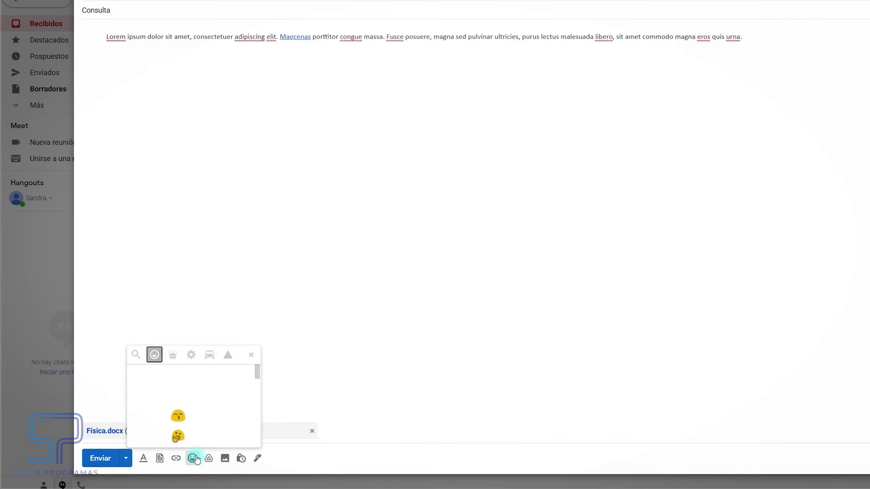
click(251, 355)
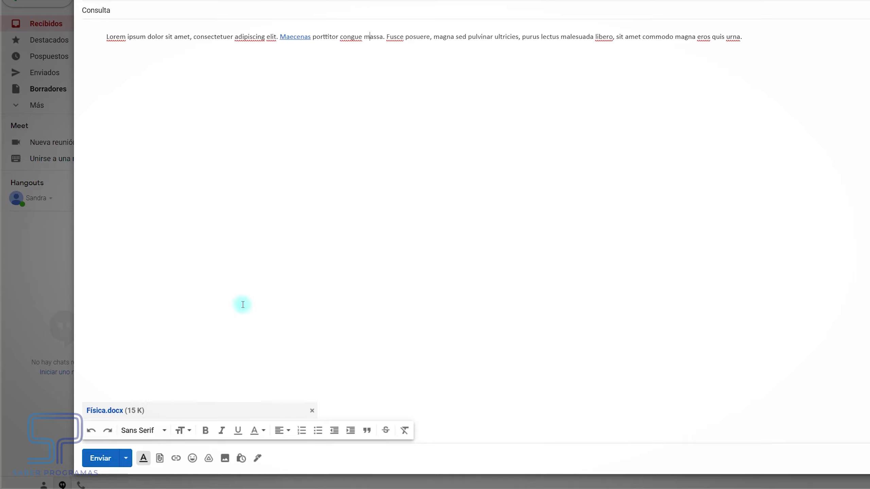
click(129, 459)
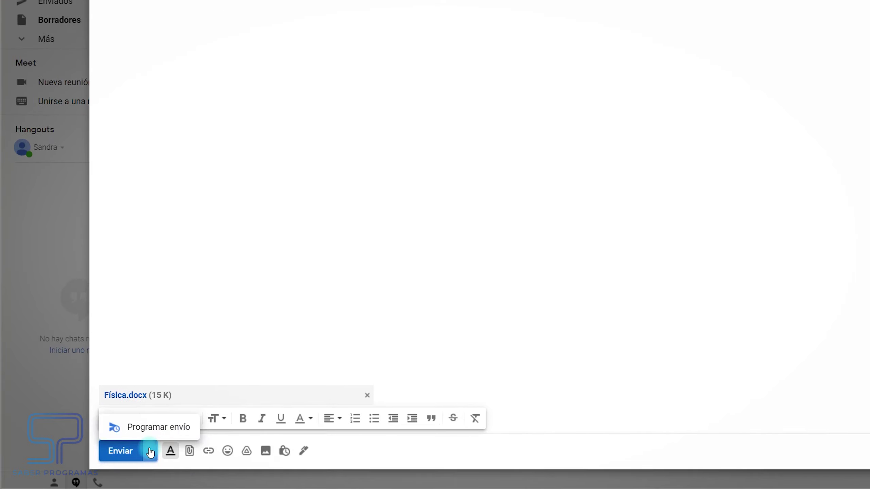
click(147, 426)
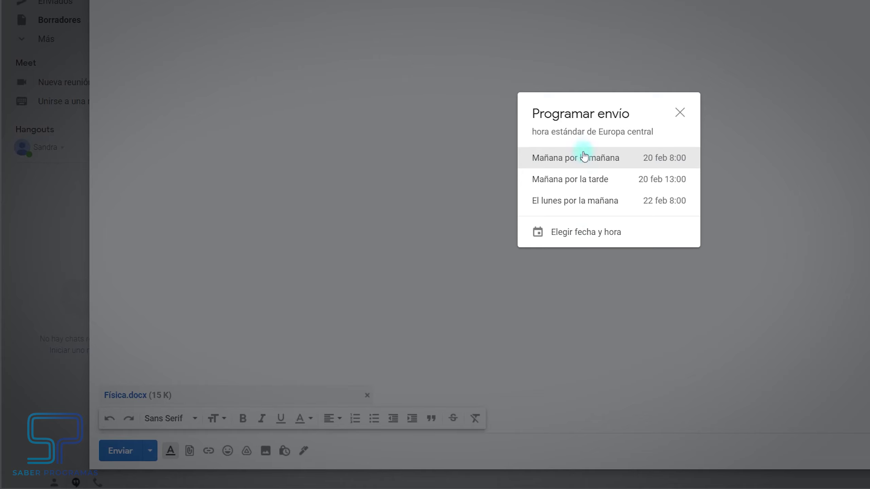
click(572, 233)
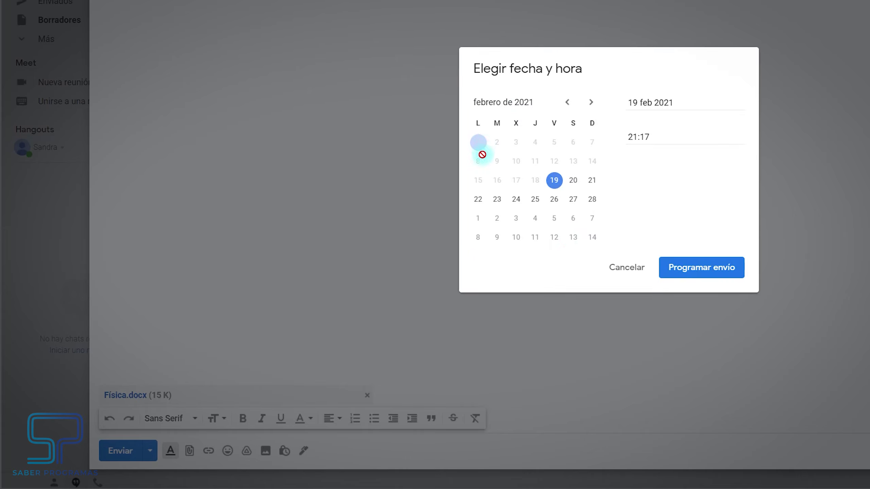
click(504, 202)
drag(651, 134, 628, 133)
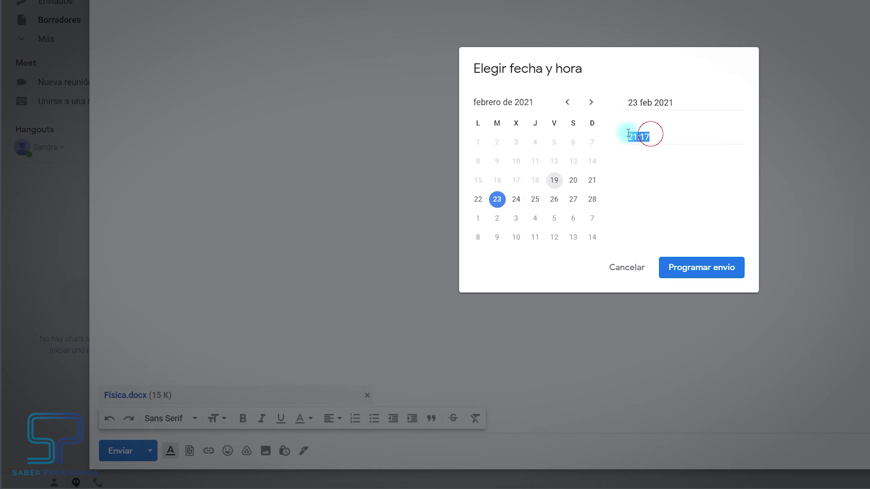
text(08)
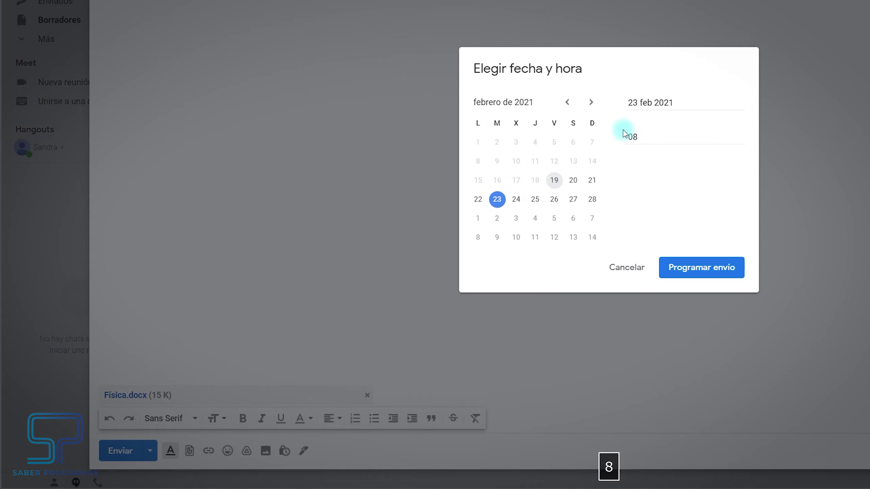
text(:00)
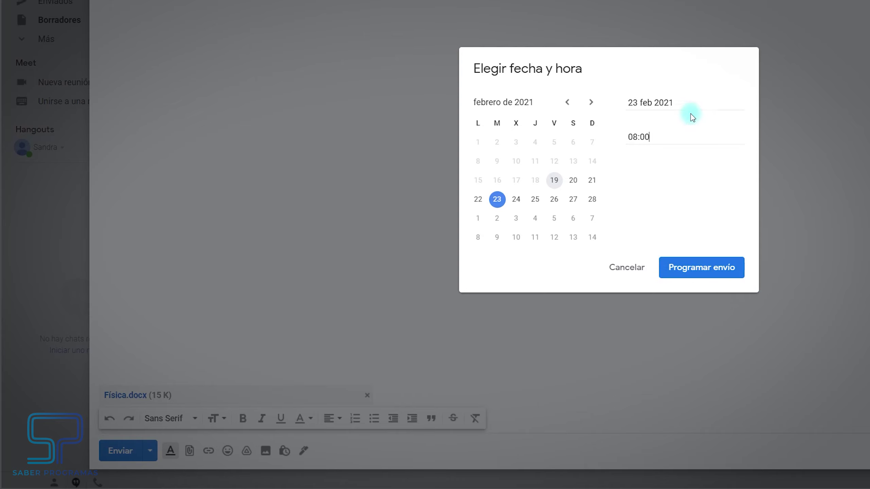
click(629, 271)
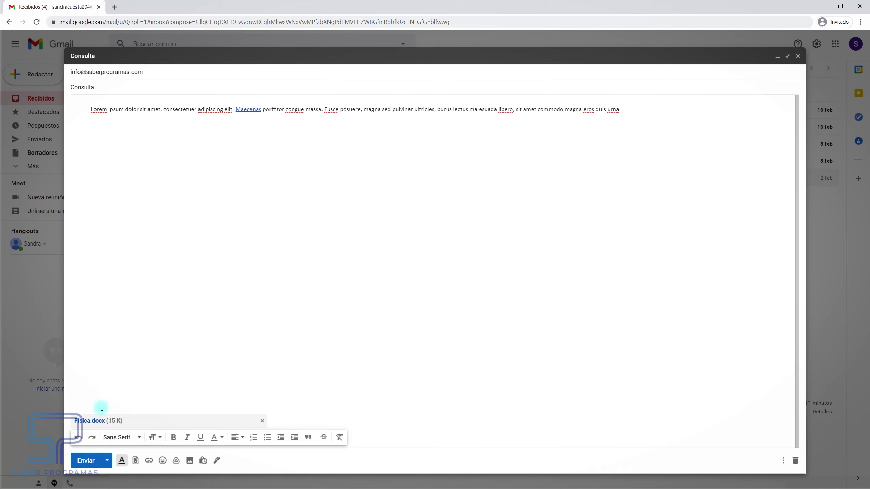
Send the Consulta message, confirm it in Enviados, and return to Recibidos
click(88, 461)
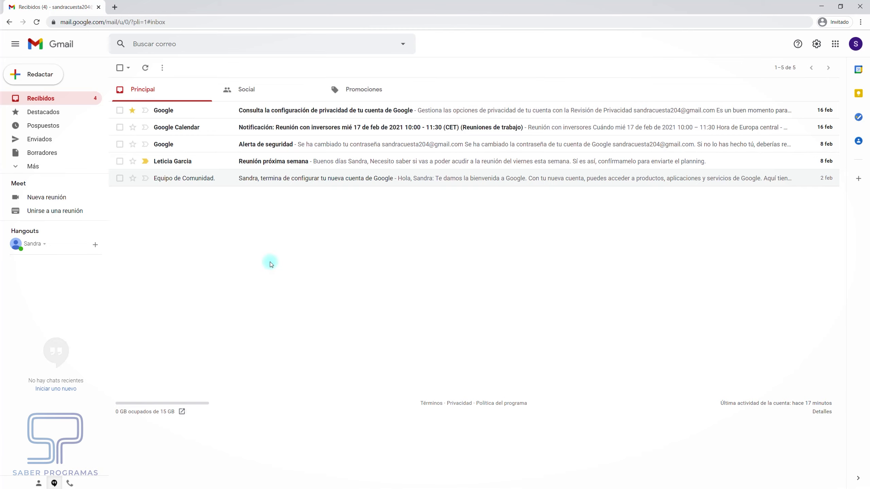
click(40, 139)
click(52, 99)
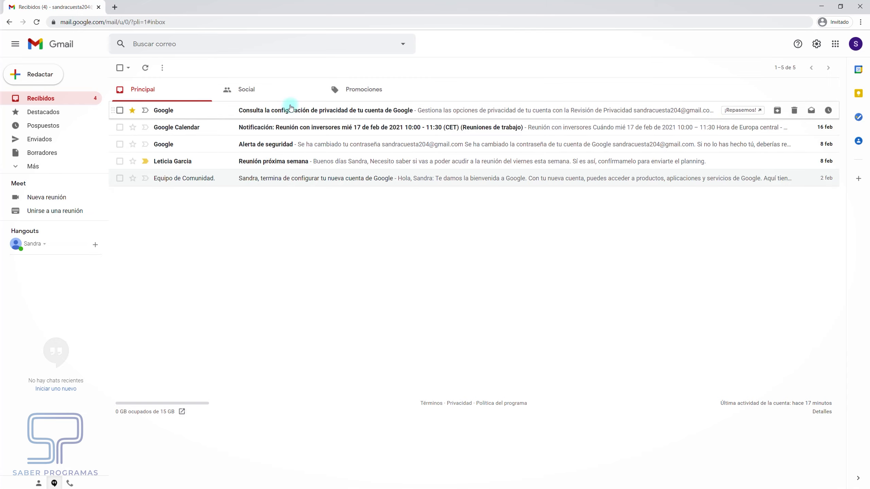
Open the Google privacy-settings email and start forwarding it
click(289, 111)
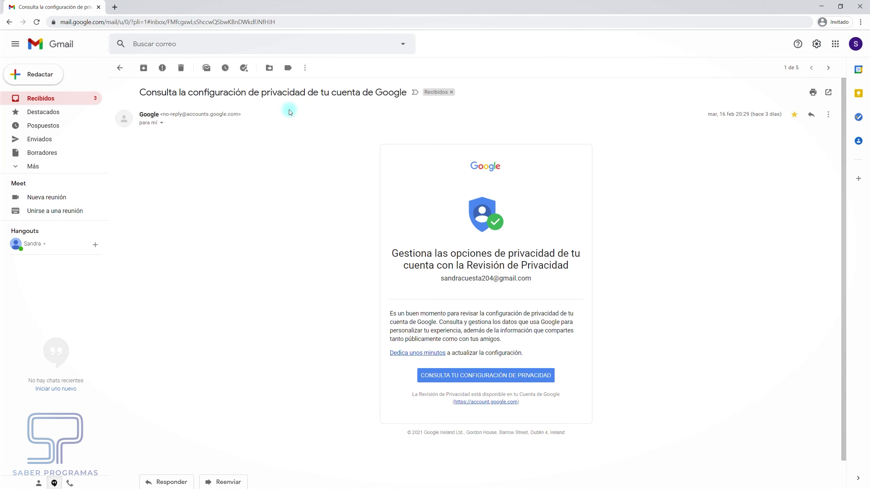
scroll(600, 329, down, 1)
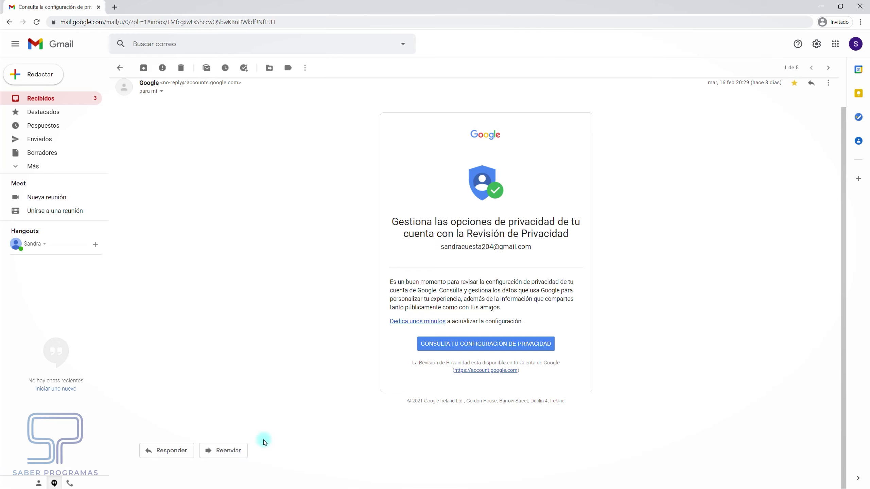
click(241, 450)
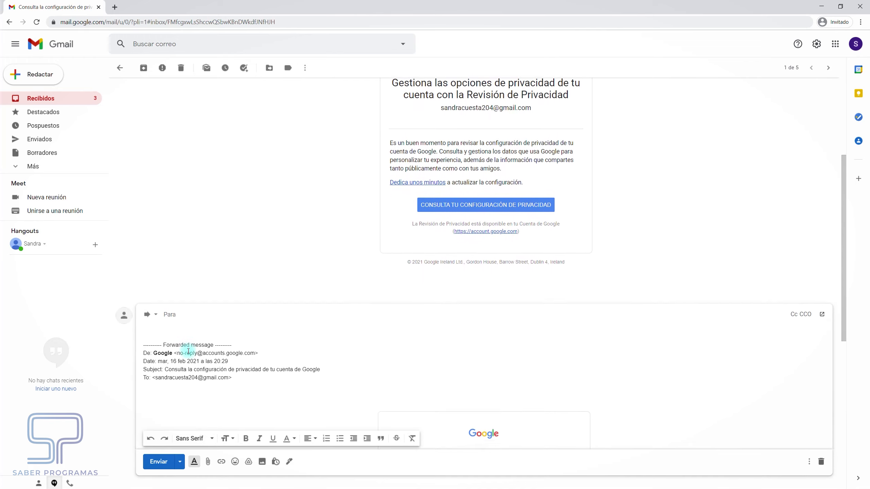
Type 'rt4erte' in the forward's body, then discard the forward draft
scroll(285, 294, down, 5)
scroll(414, 326, down, 6)
scroll(409, 332, up, 10)
scroll(408, 337, up, 2)
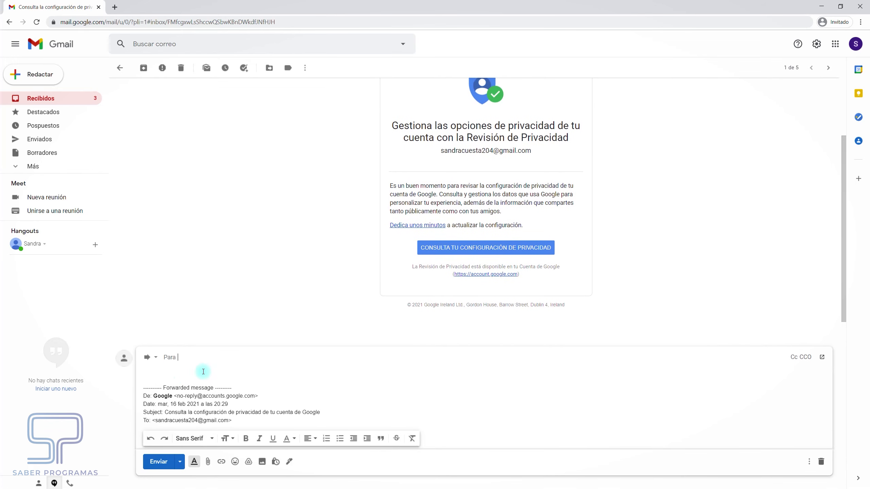
click(158, 377)
text(rt4erte)
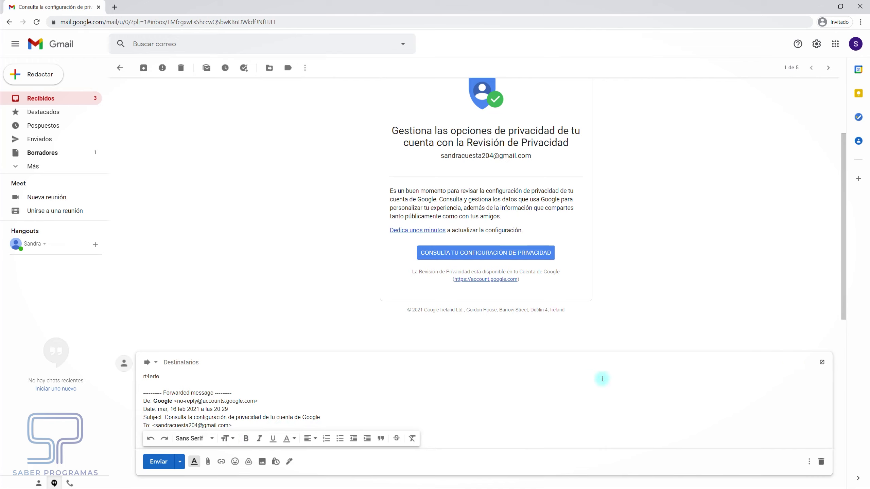
click(822, 461)
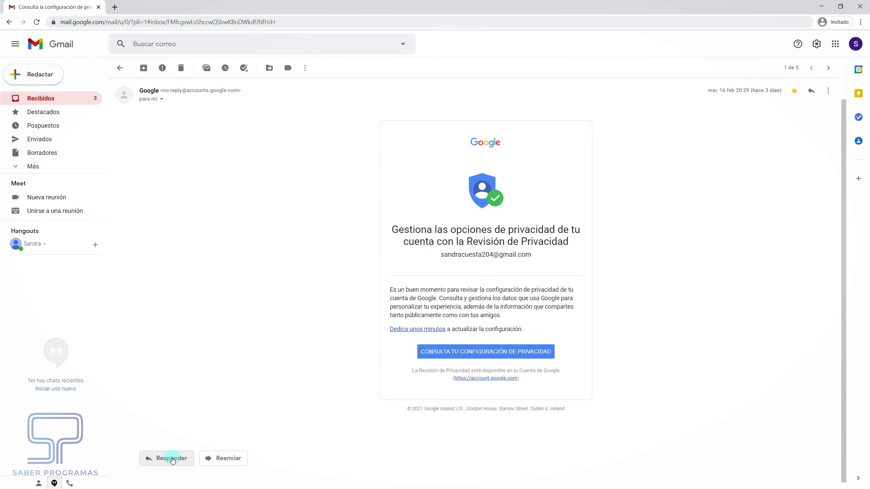
Start a reply in its own window, remove the Re: prefix from the subject, and write 'jejroiejor'
click(172, 459)
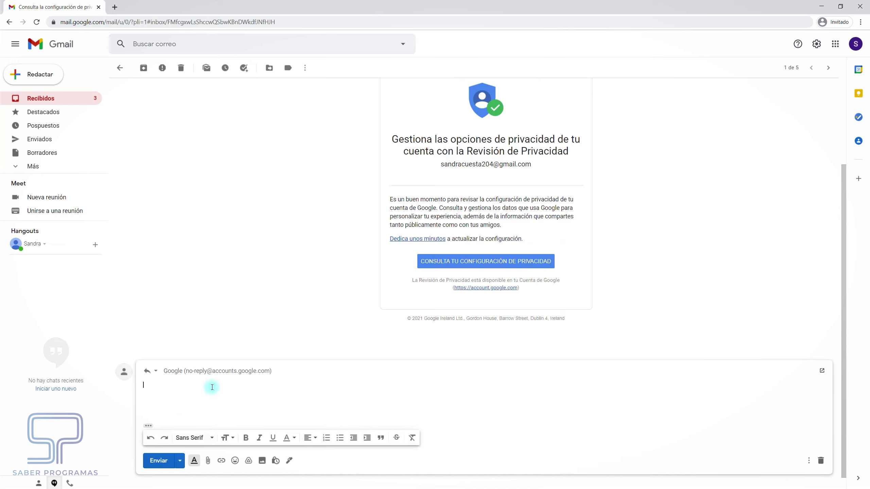
click(275, 373)
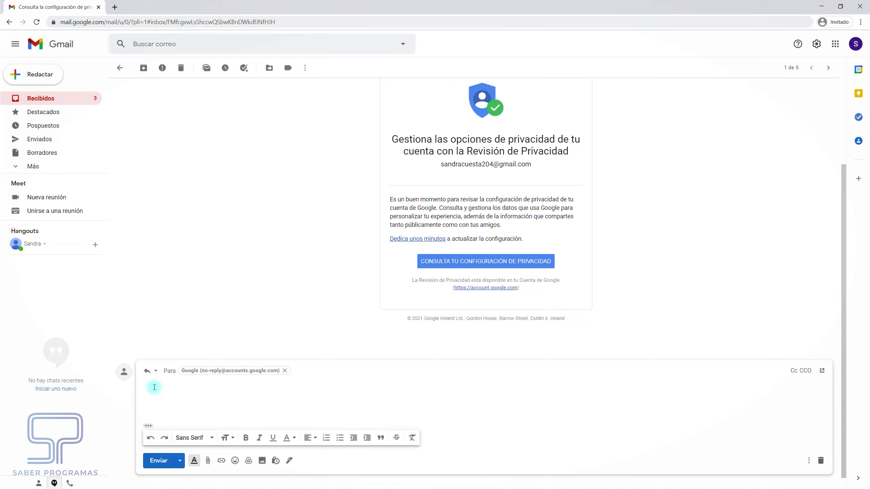
click(156, 372)
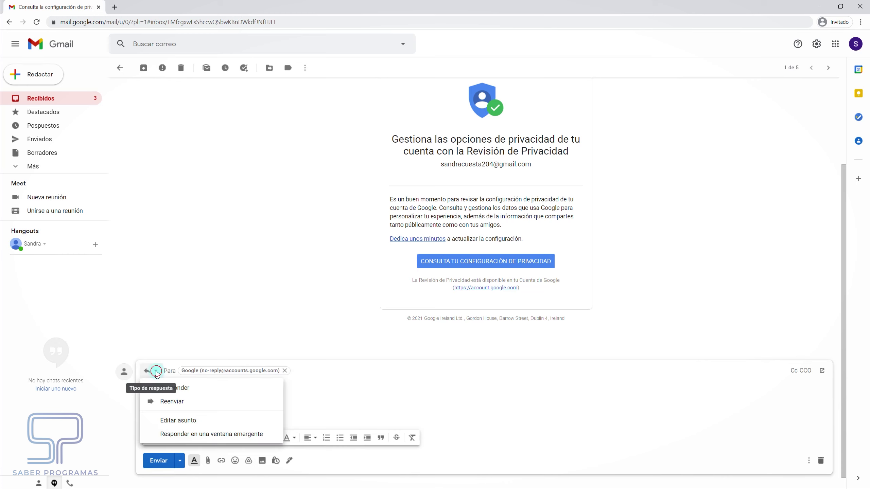
click(177, 421)
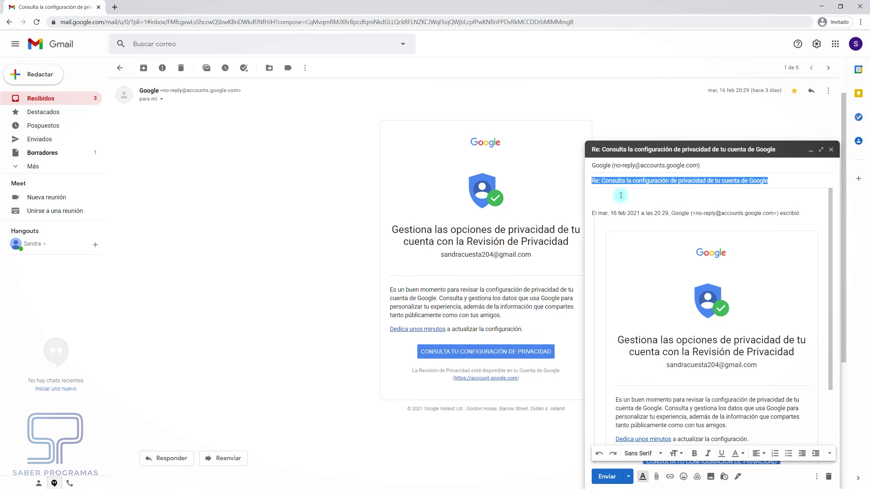
click(603, 180)
key(BackSpace)
key(BackSpace)
key(BackSpace)
key(BackSpace)
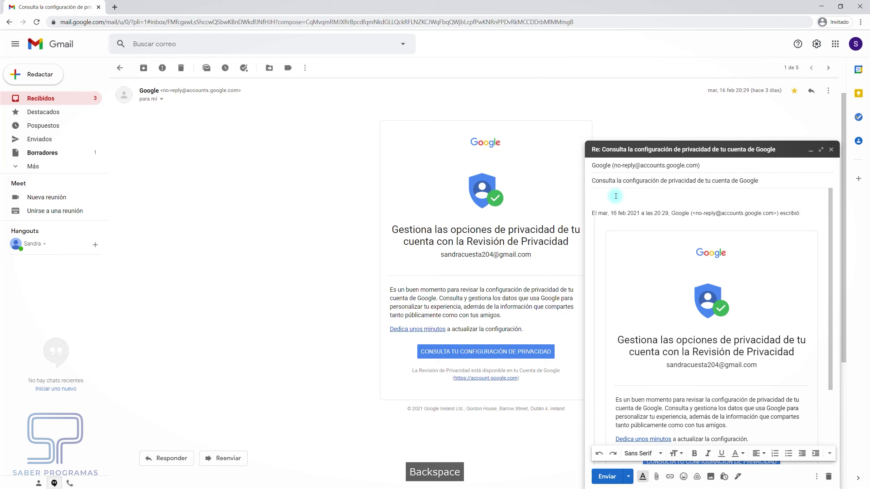
click(616, 196)
text(jejroiejor)
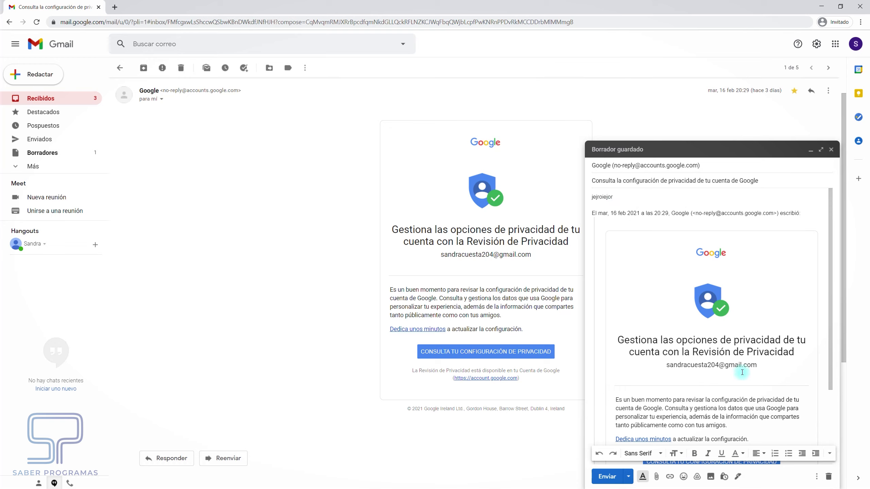
Look at the Programar envío option, dismiss it, and close the reply draft
click(633, 479)
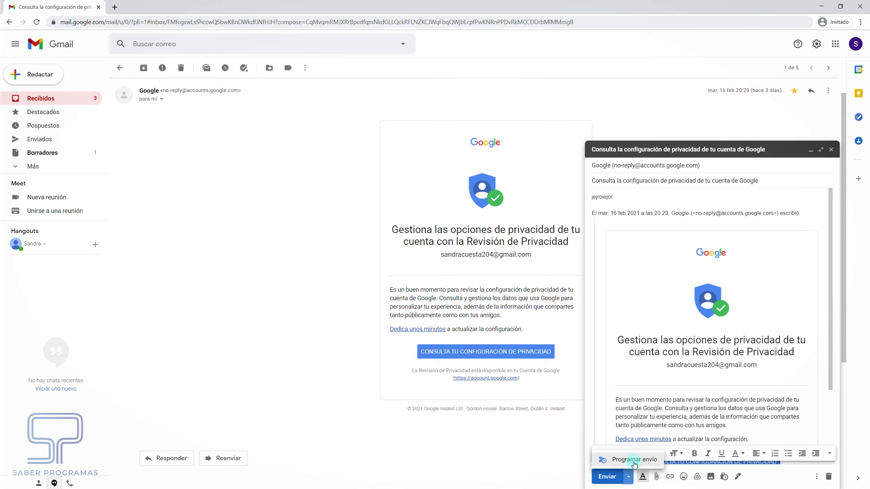
click(808, 215)
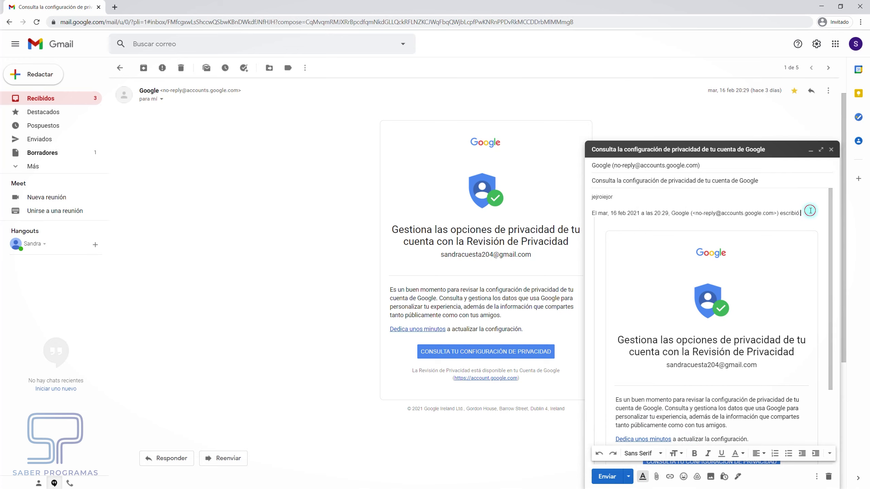
click(831, 149)
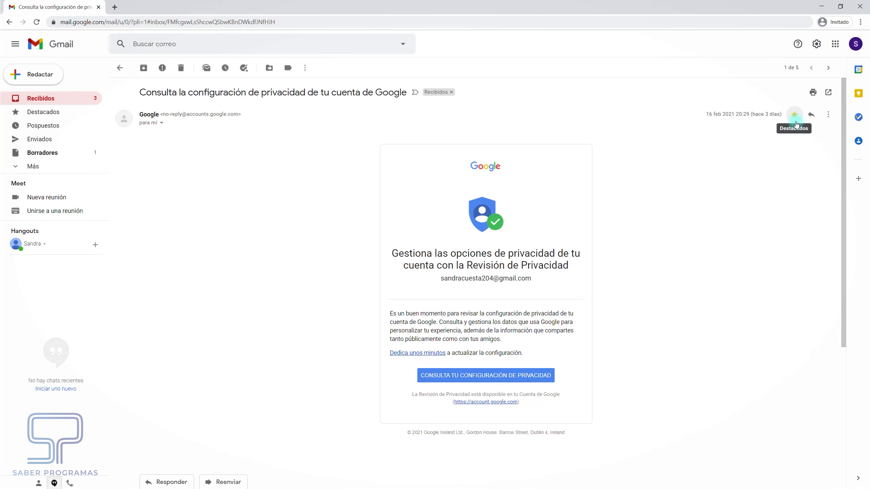
Unstar the Google privacy-review message, tick only the first inbox email, and reopen it
click(795, 117)
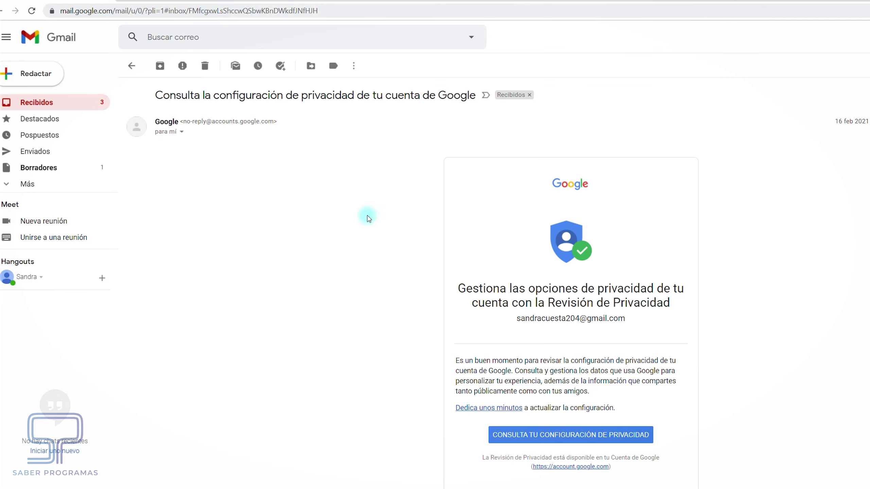
click(132, 66)
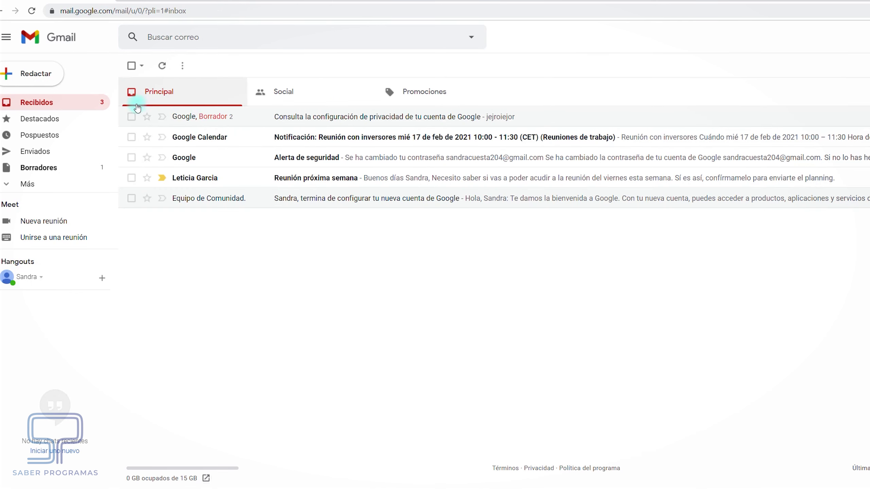
click(131, 67)
click(132, 117)
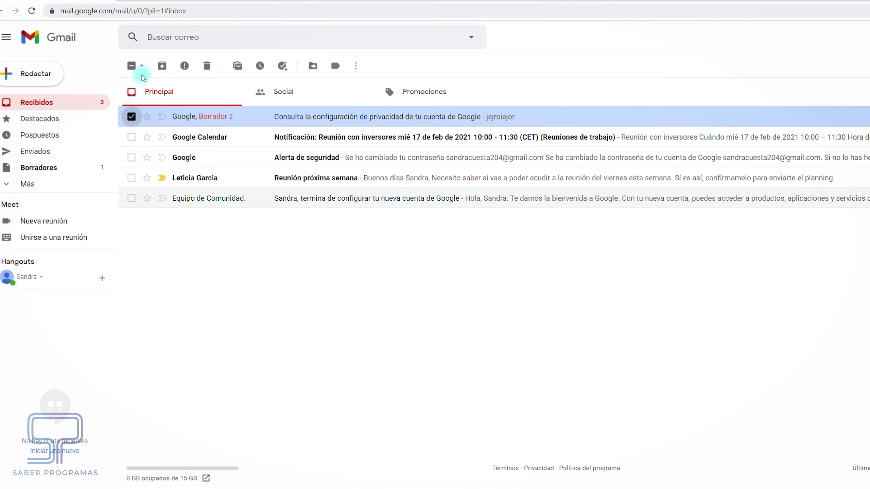
click(202, 117)
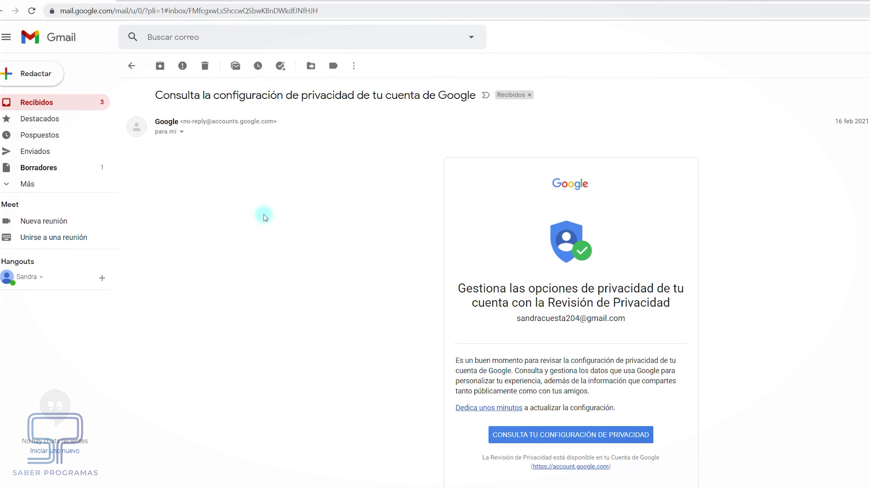
click(257, 70)
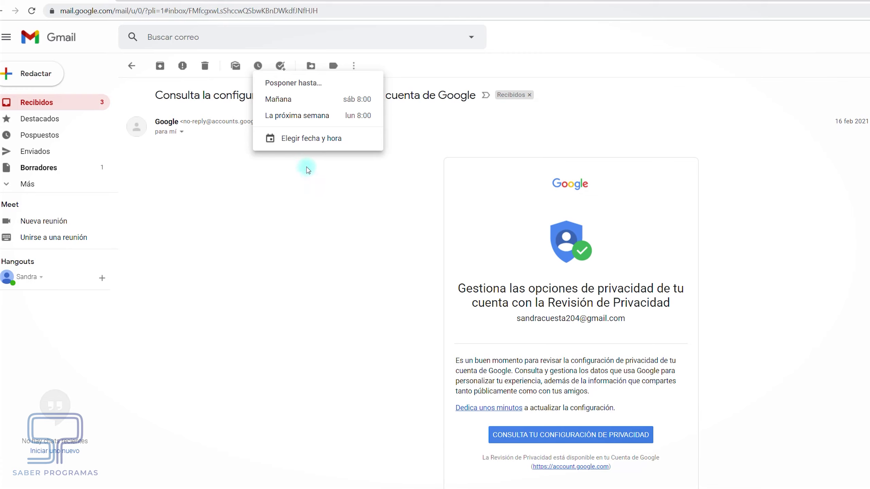
click(314, 188)
scroll(280, 68, down, 1)
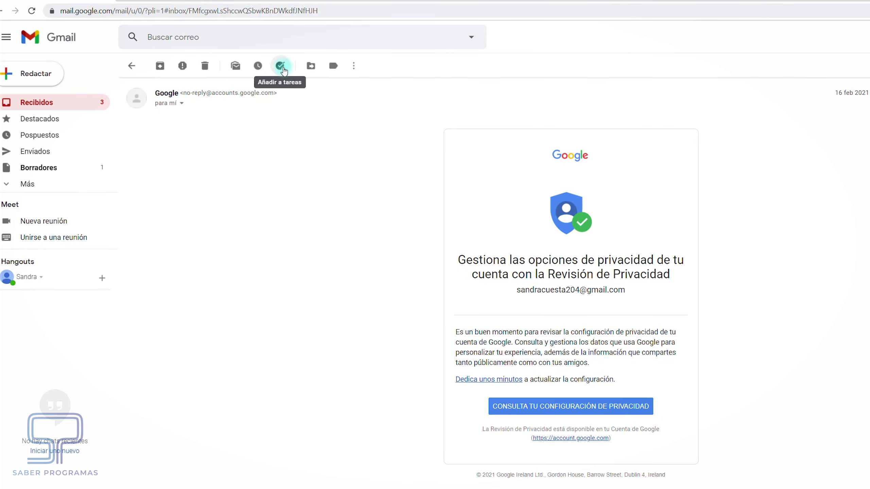
click(155, 80)
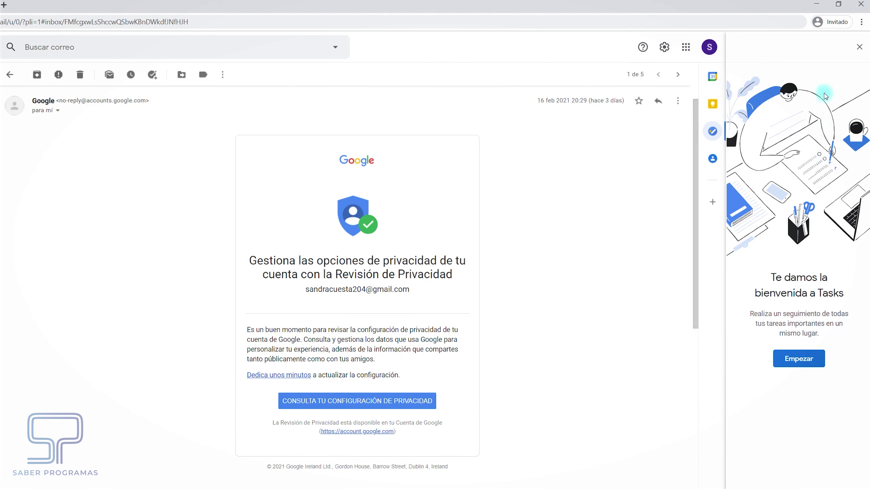
click(859, 47)
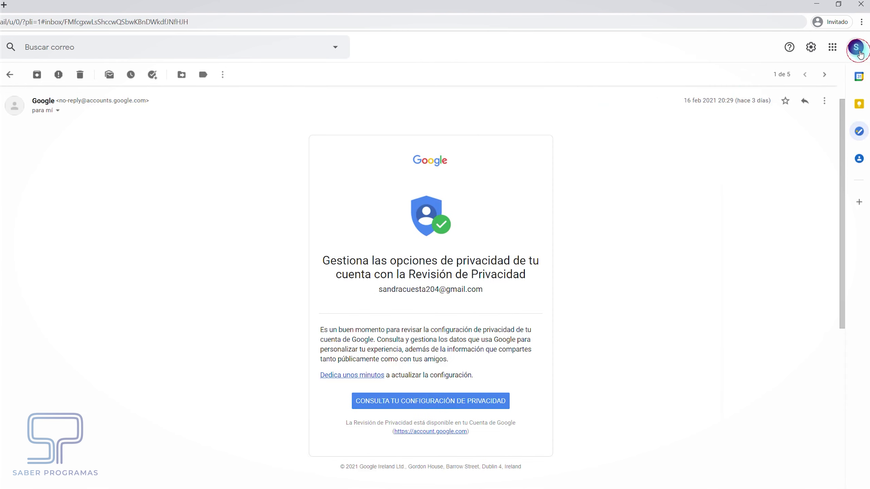
click(184, 78)
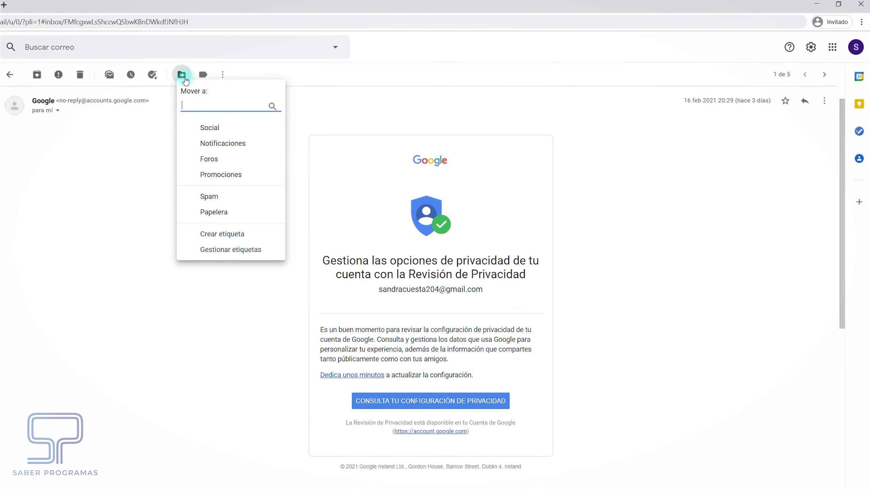
click(210, 237)
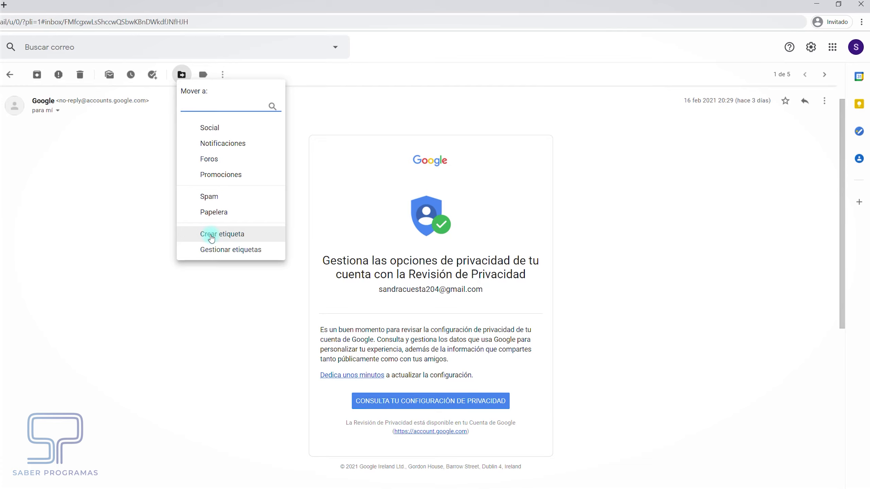
click(205, 75)
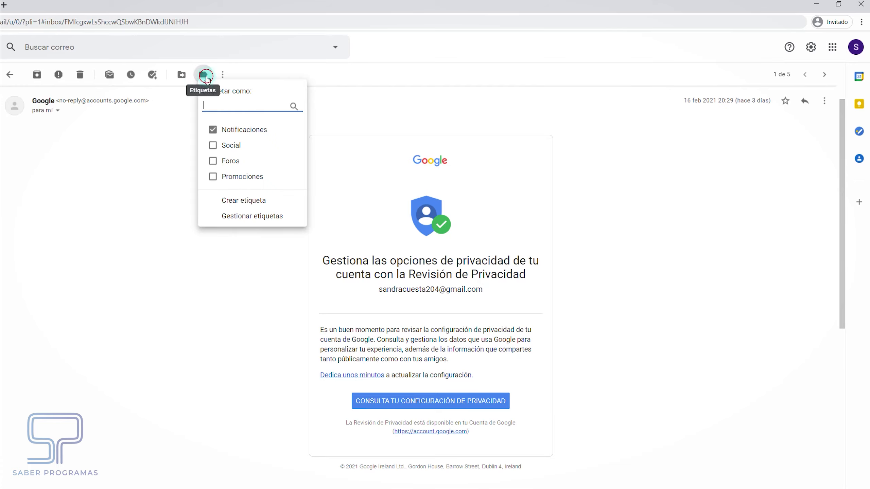
click(177, 135)
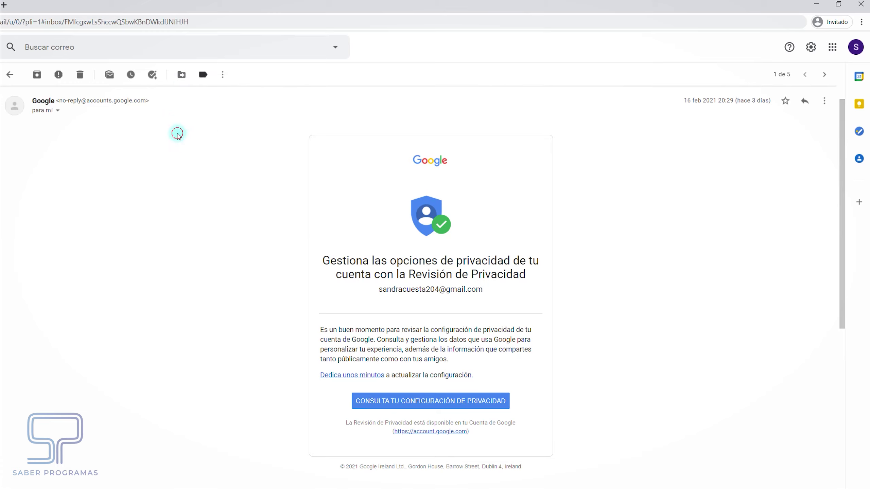
click(224, 75)
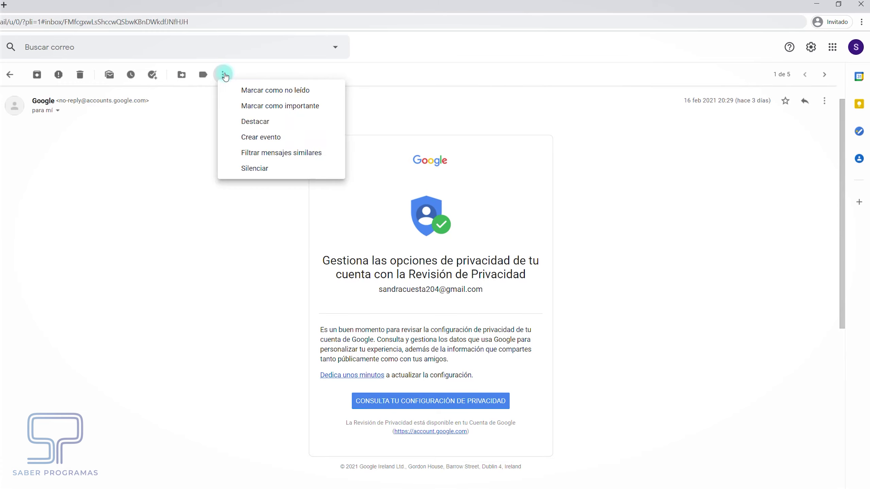
click(229, 222)
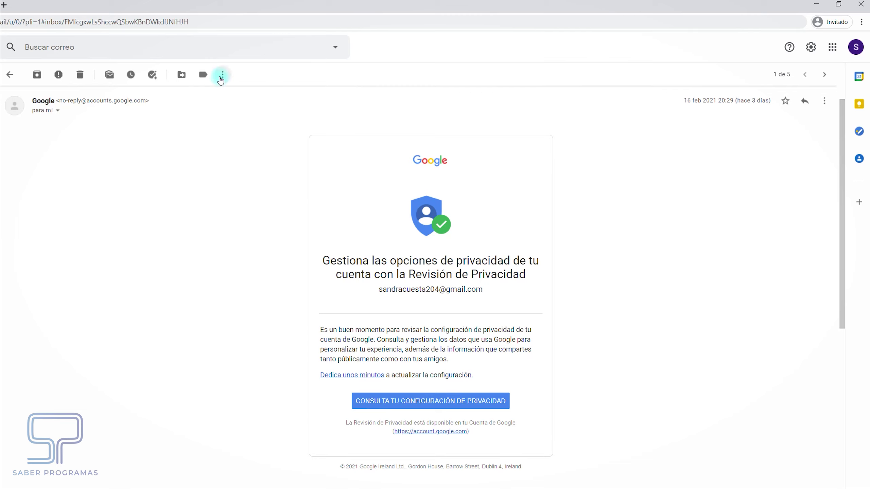
Check the message's Más (⋮) menu, close it, and go back to Recibidos
click(826, 101)
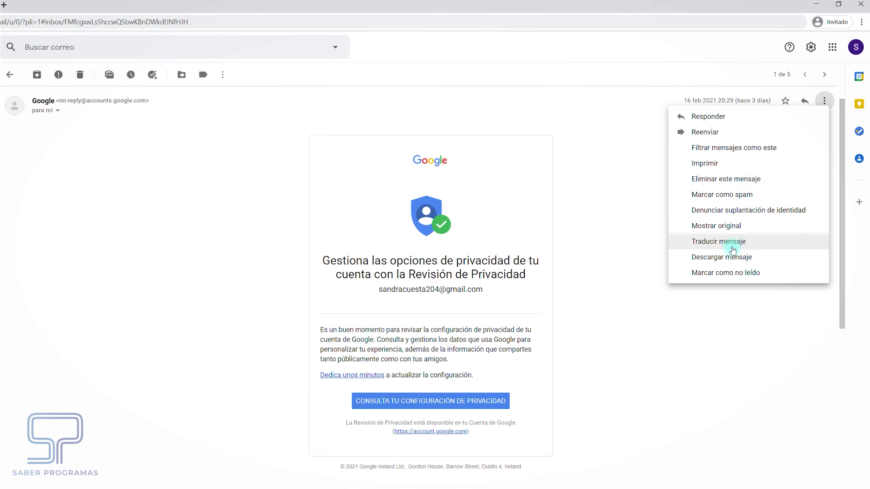
click(640, 263)
click(10, 75)
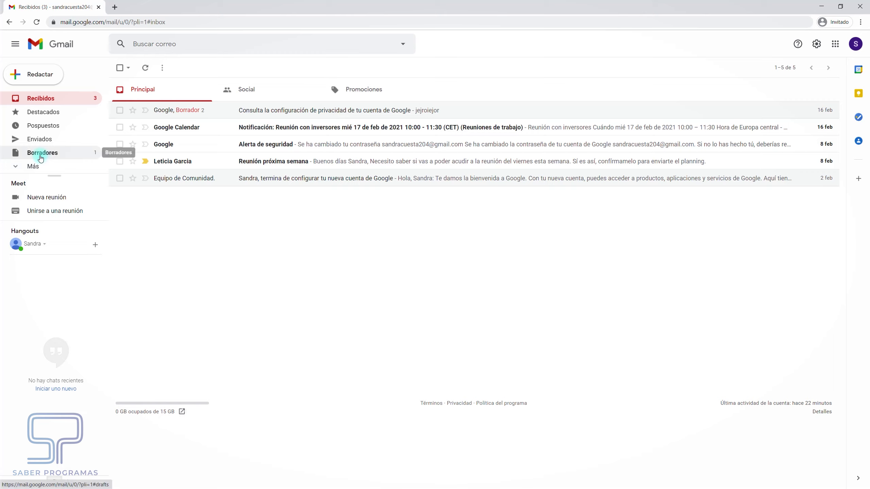
Discard the saved reply draft from Borradores and return to Recibidos
click(41, 158)
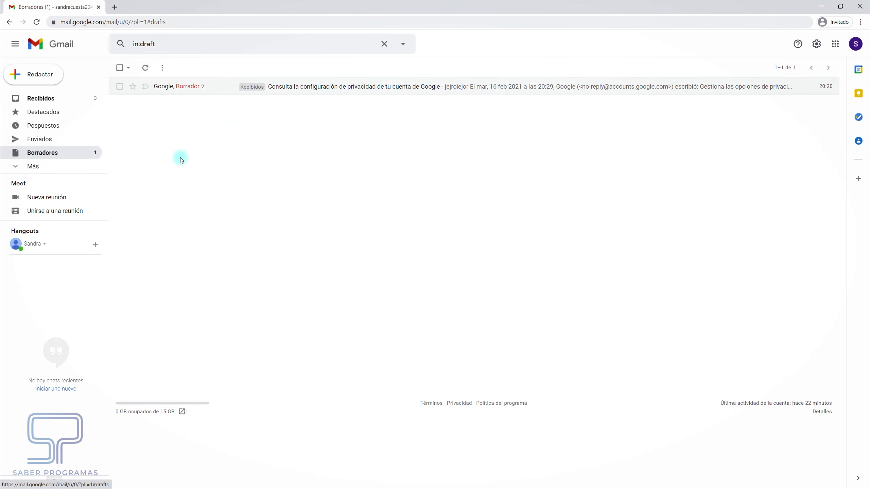
click(119, 86)
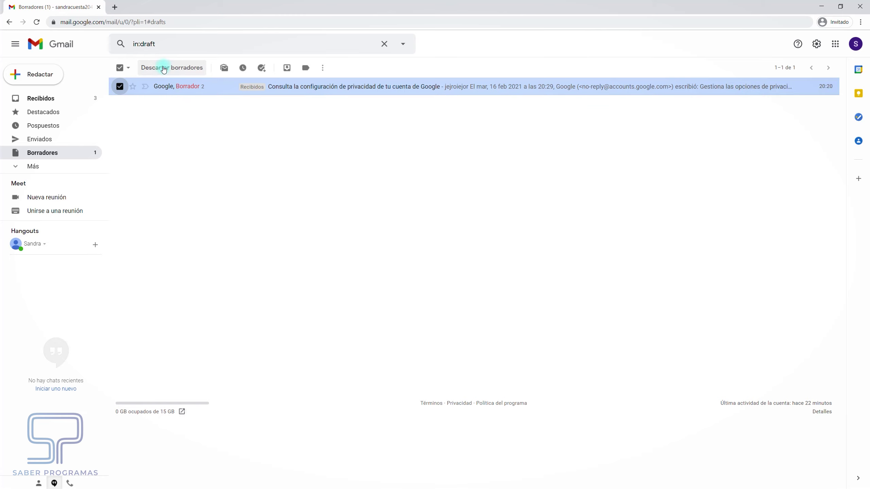
click(159, 74)
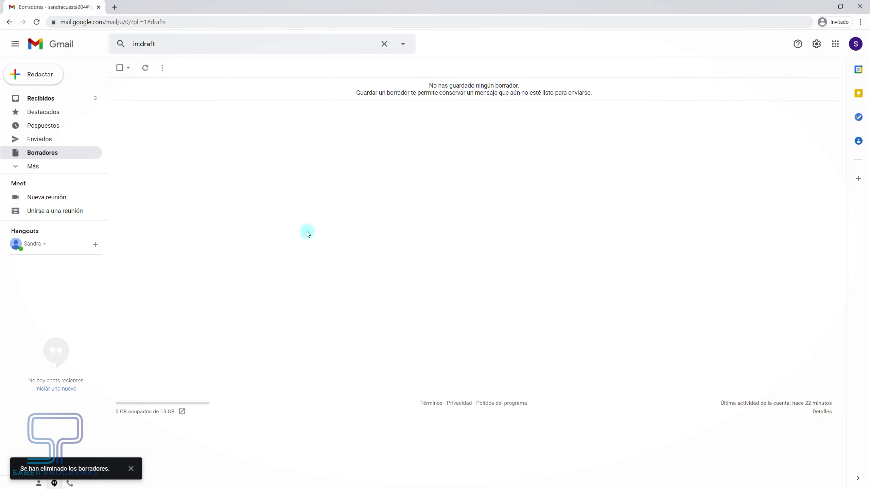
click(54, 99)
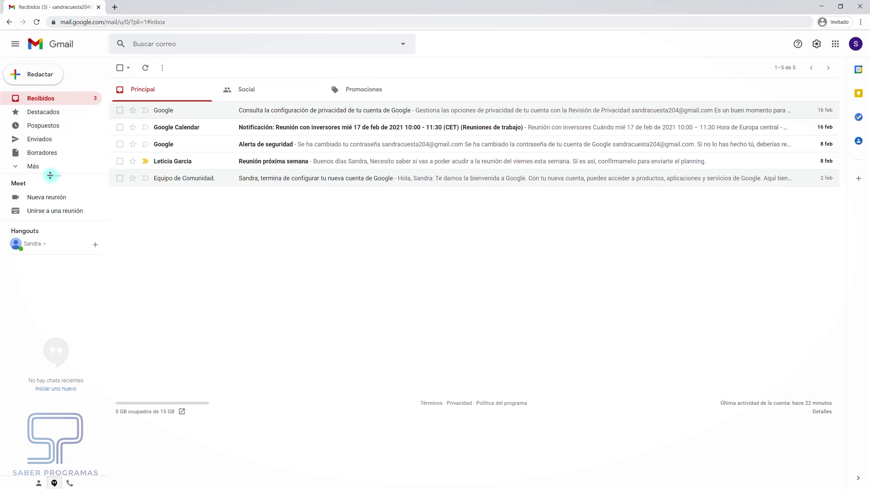
click(33, 166)
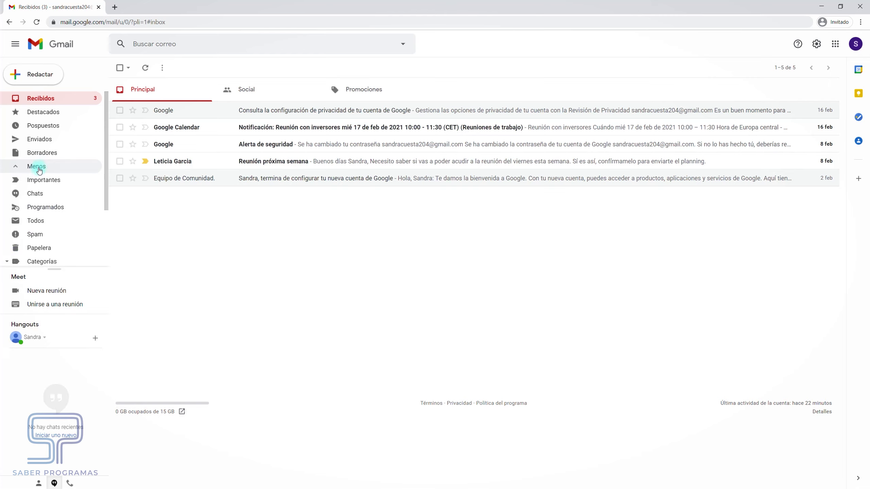
click(42, 233)
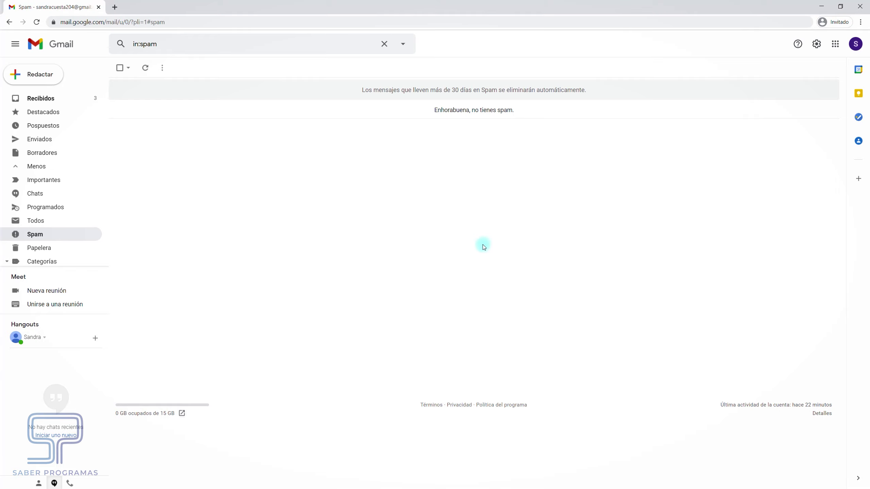
click(39, 98)
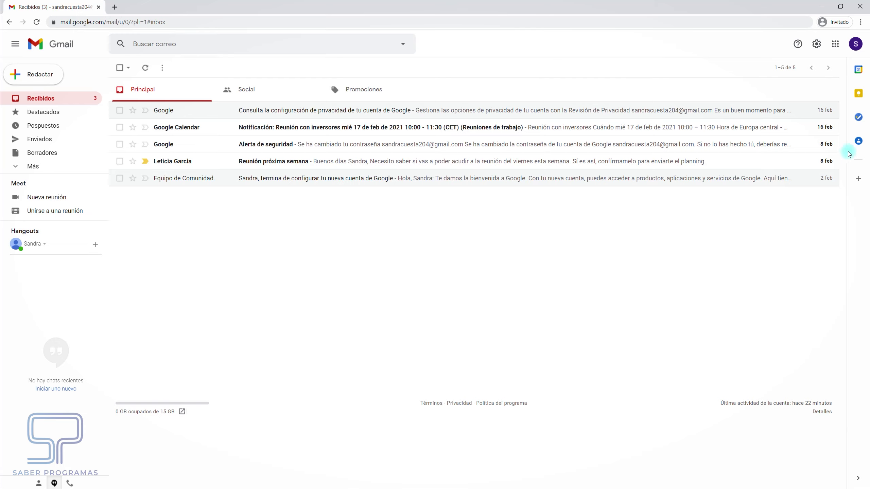
click(858, 140)
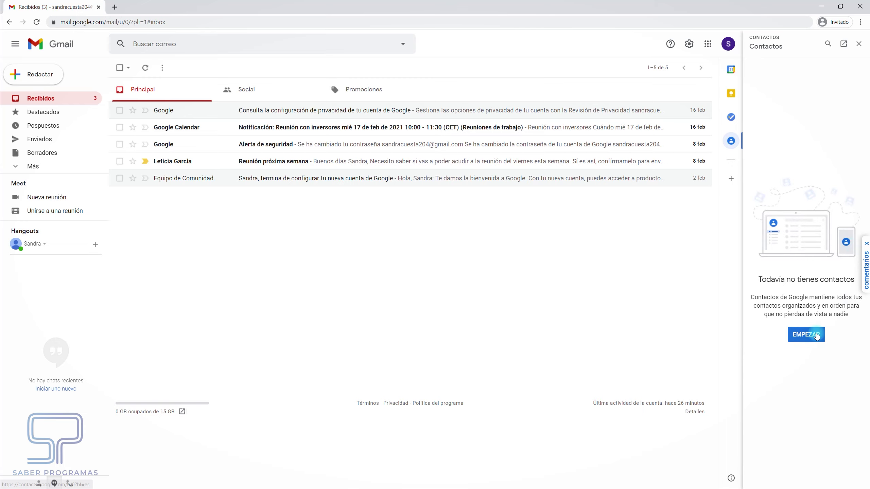
click(817, 336)
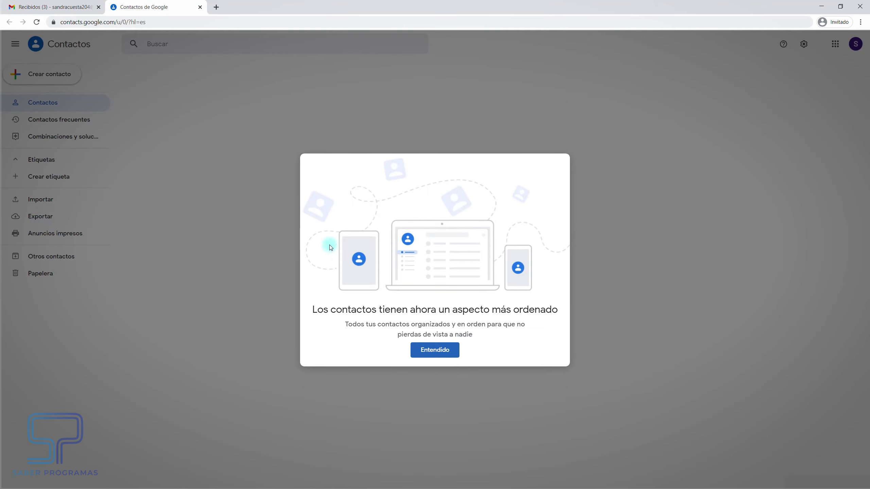
click(447, 352)
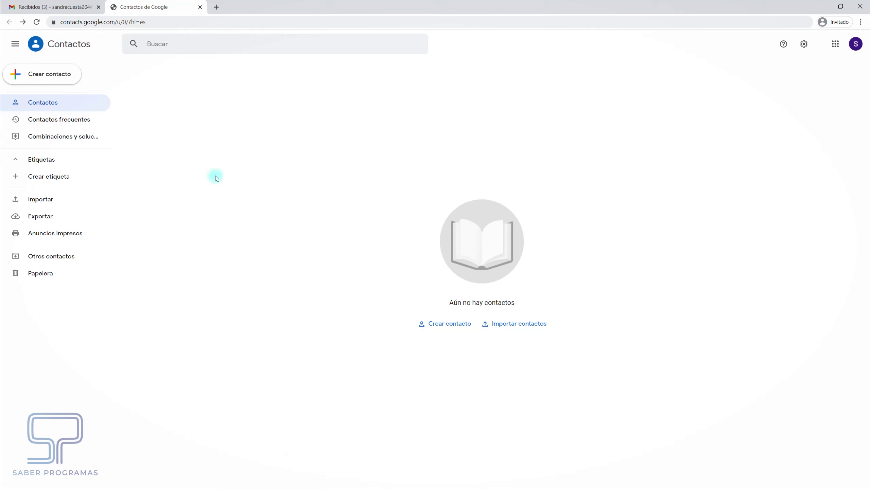
click(201, 8)
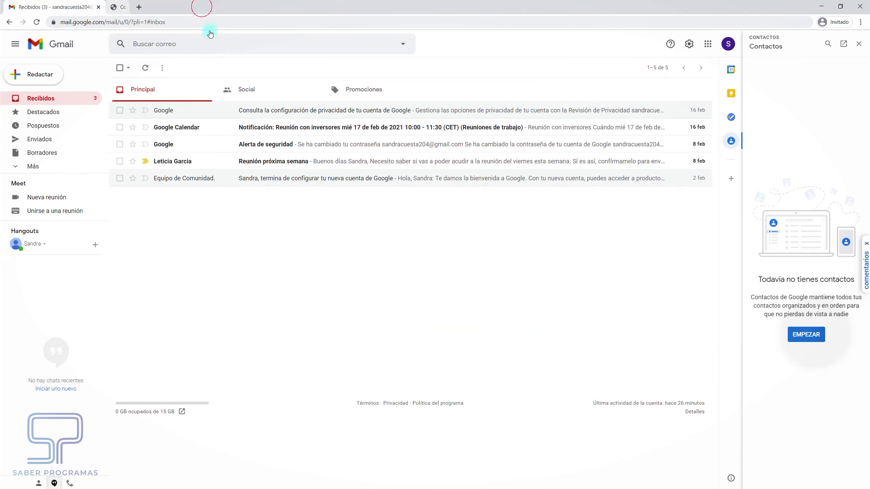
click(862, 45)
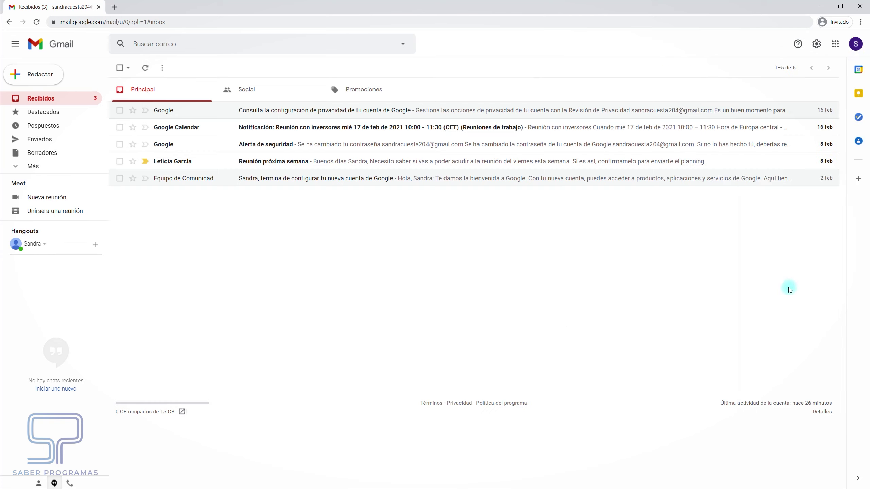
mouse_move(813, 128)
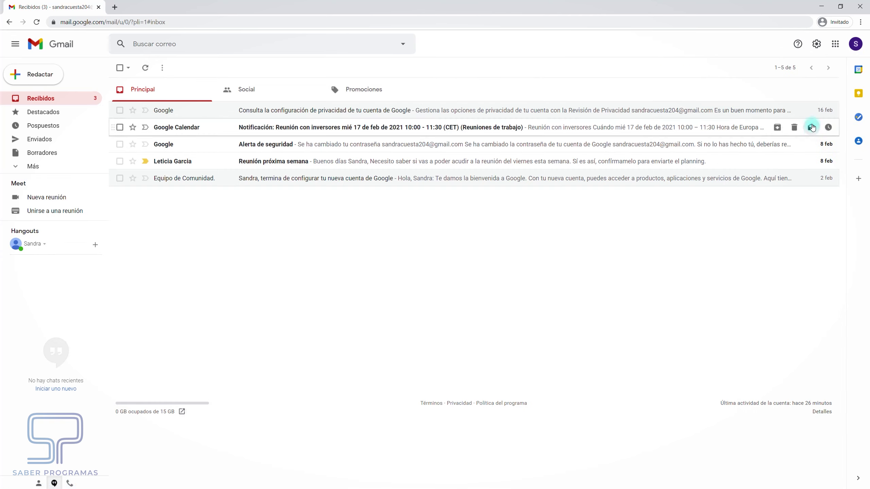
Open Google Contacts from the apps grid and start a single new contact
click(837, 50)
click(841, 156)
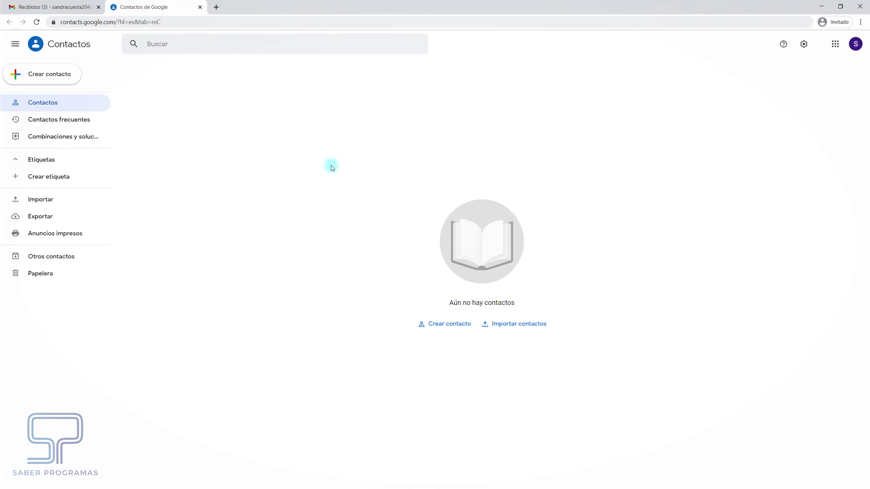
click(54, 75)
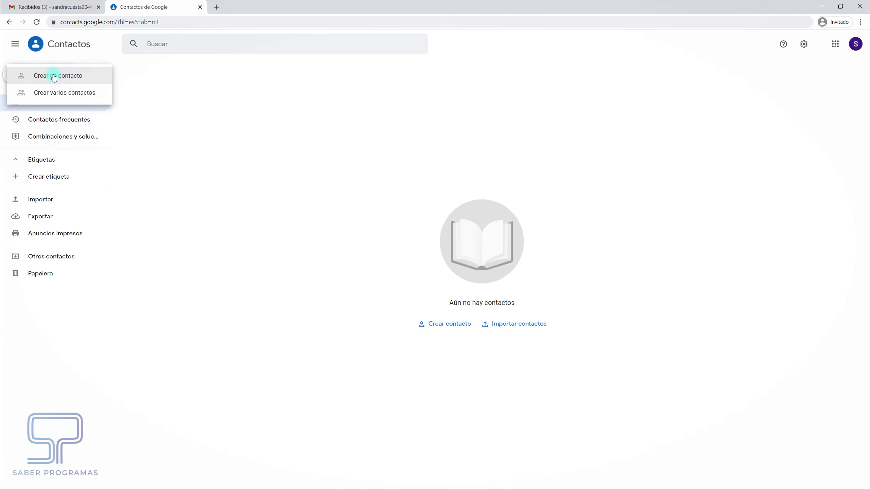
click(54, 76)
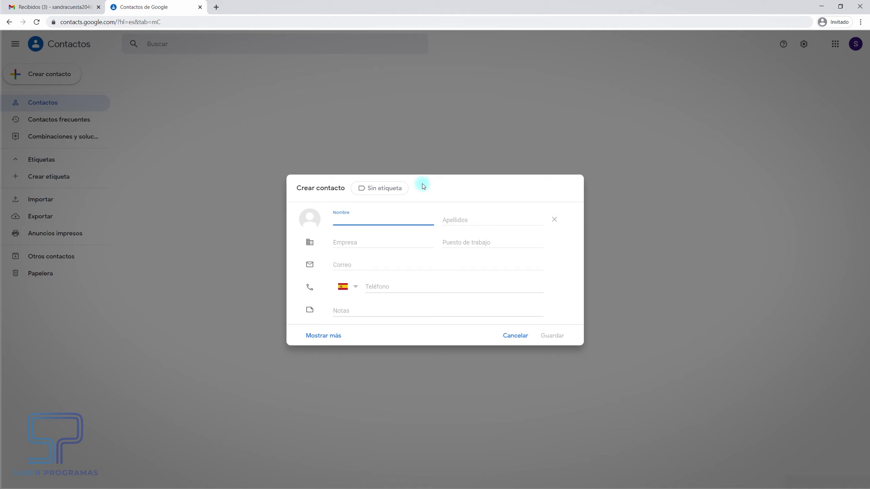
Enter the contact's first name, surname and e-mail address, save it, and close the card
key(Tab)
click(355, 263)
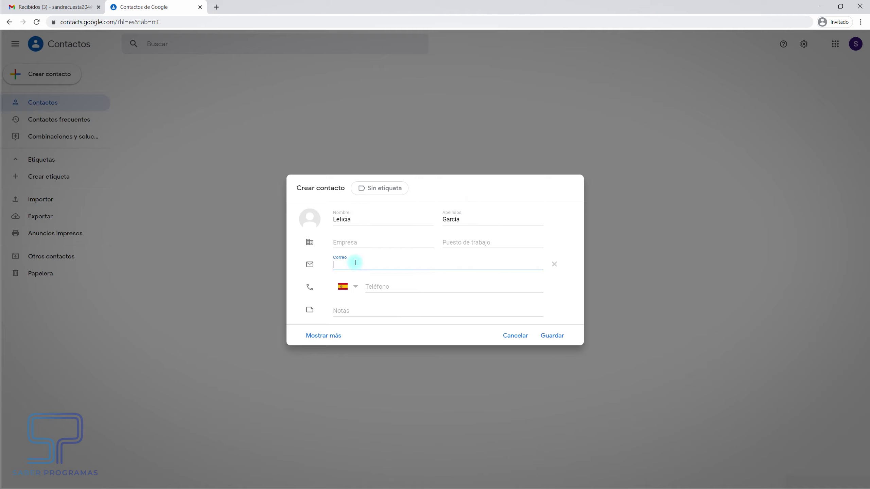
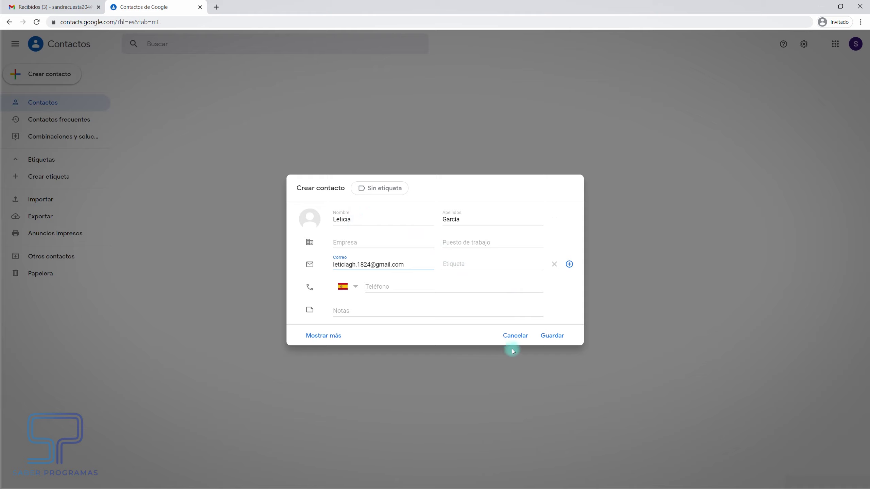
click(553, 336)
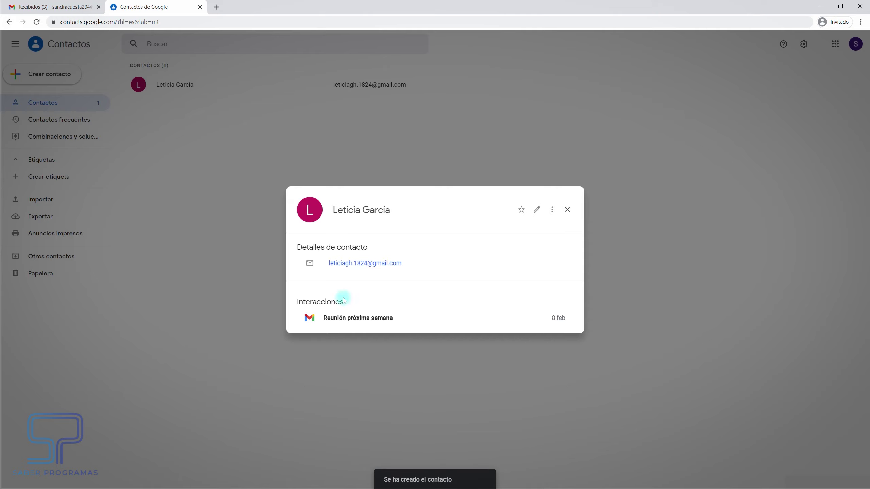
click(568, 210)
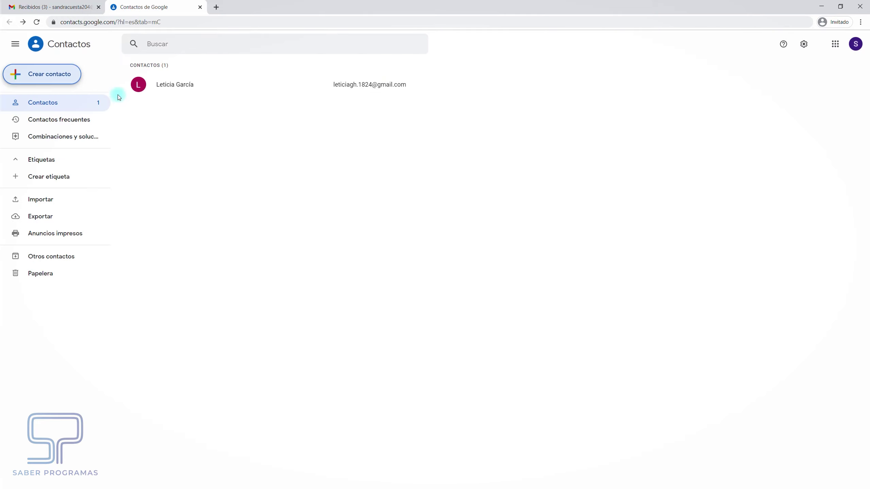
Close Contacts, start a new message, check that typing 'le' in Para suggests the new contact, then close it
click(200, 6)
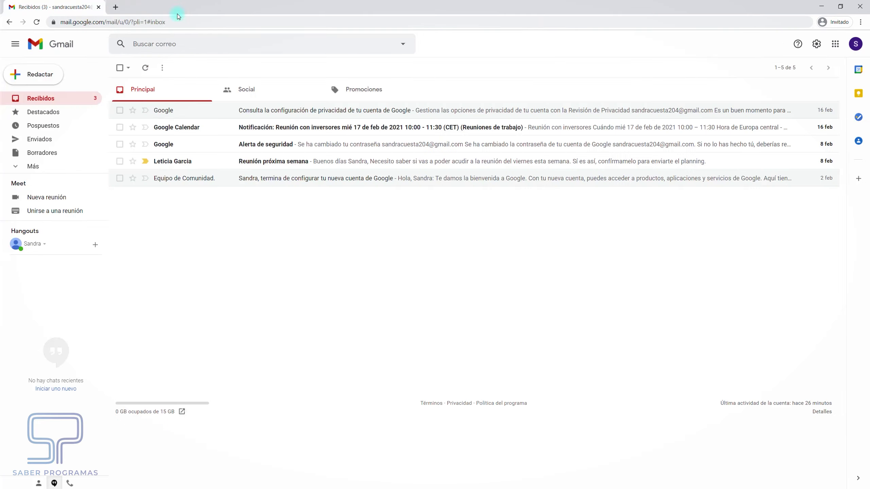
click(40, 79)
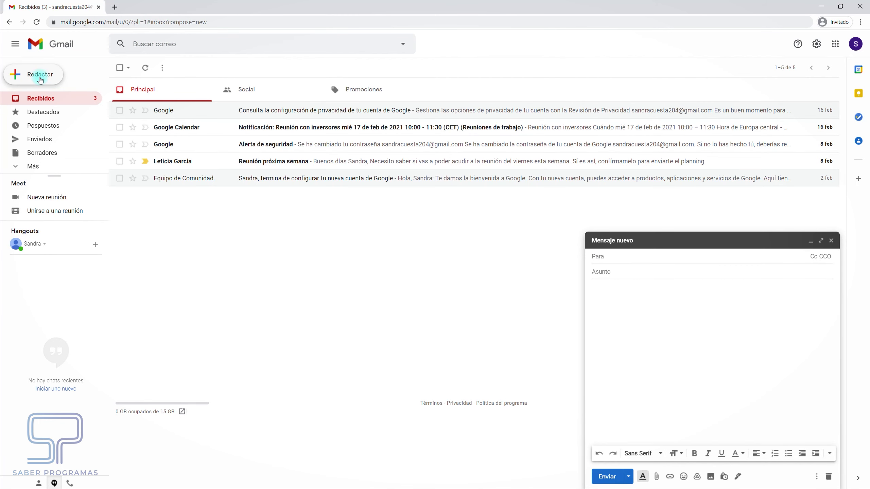
click(660, 259)
text(le)
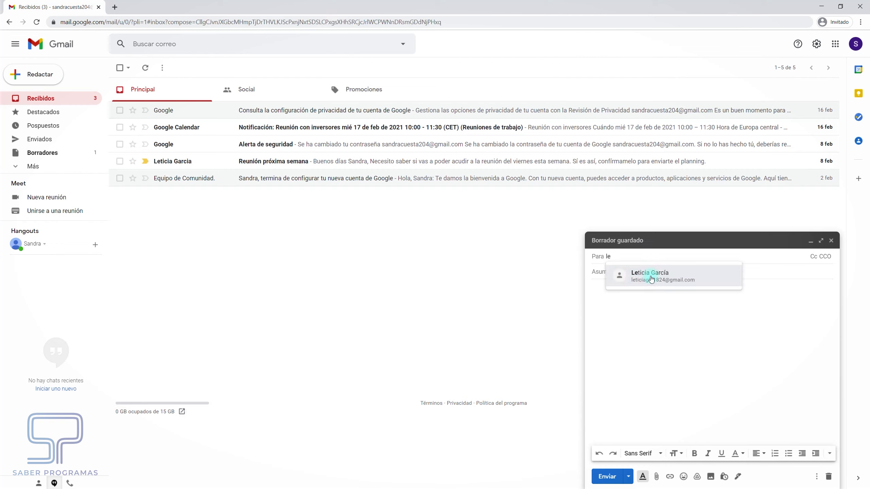
mouse_move(646, 283)
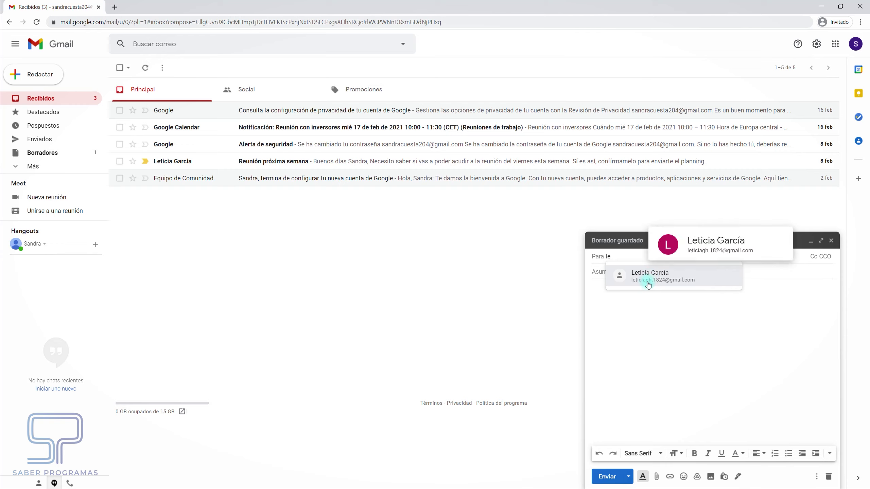
click(831, 241)
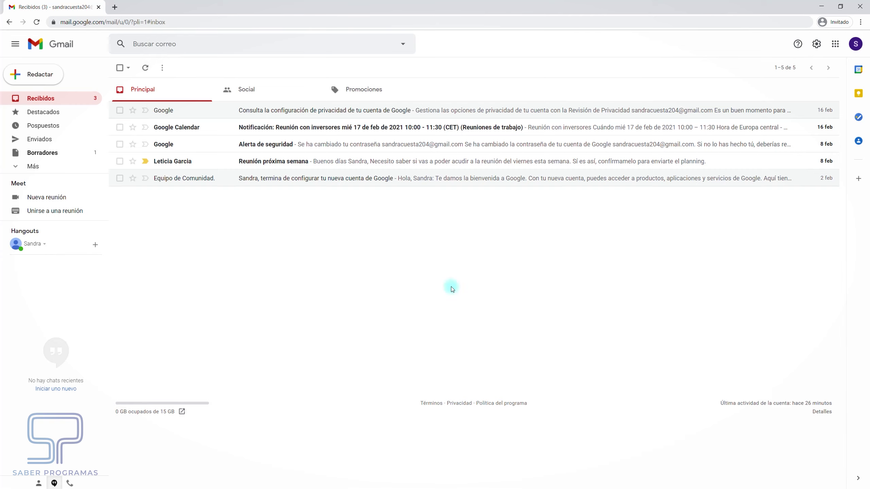
Search mail by the new contact's e-mail address chosen from the search suggestions
click(176, 45)
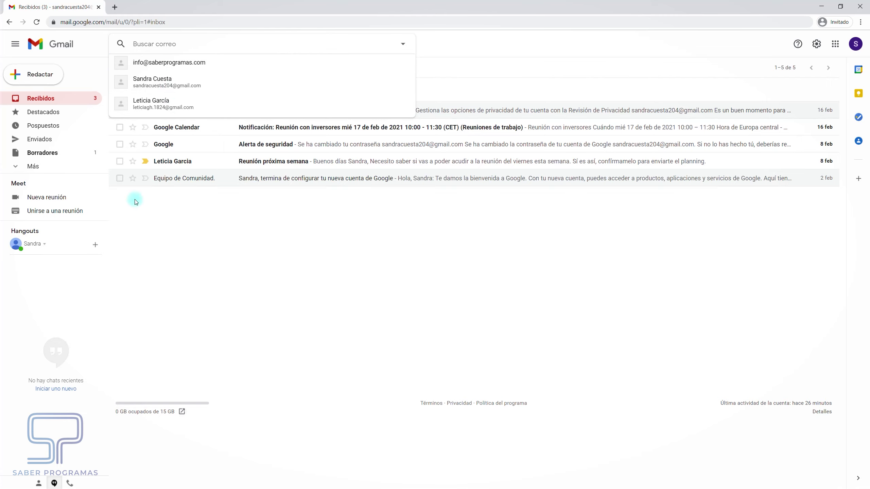
click(154, 103)
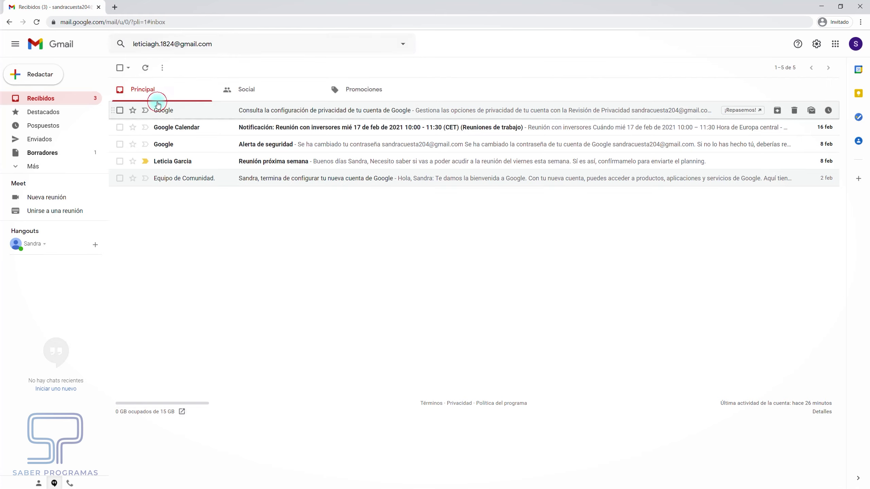